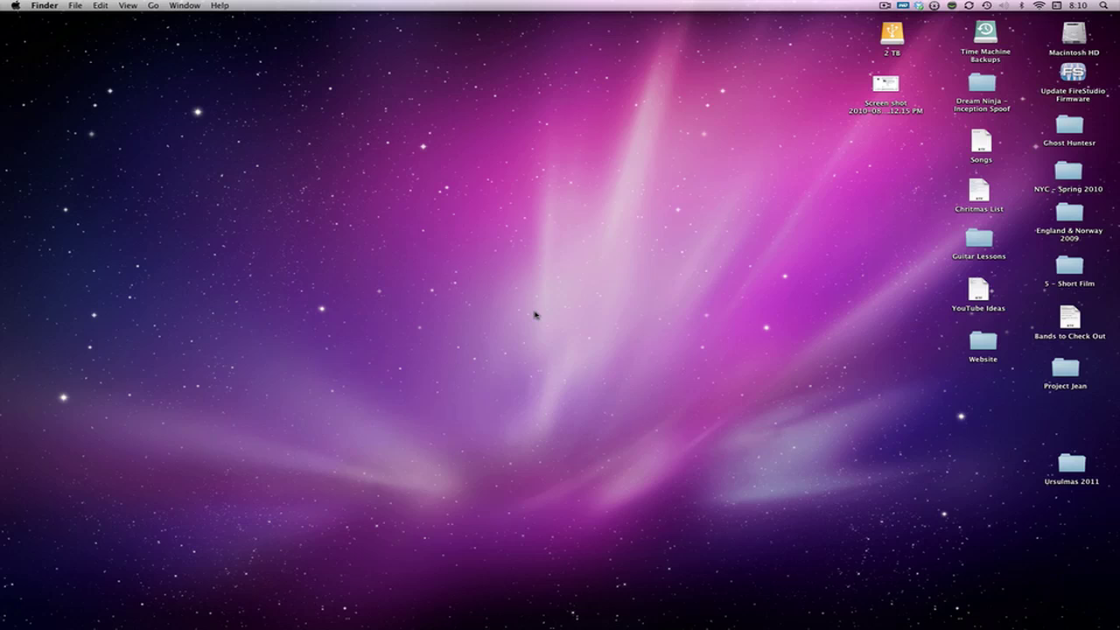
Launch DVD Studio Pro from the Dock
{"action": "mouse_move", "coordinate": [612, 625]}
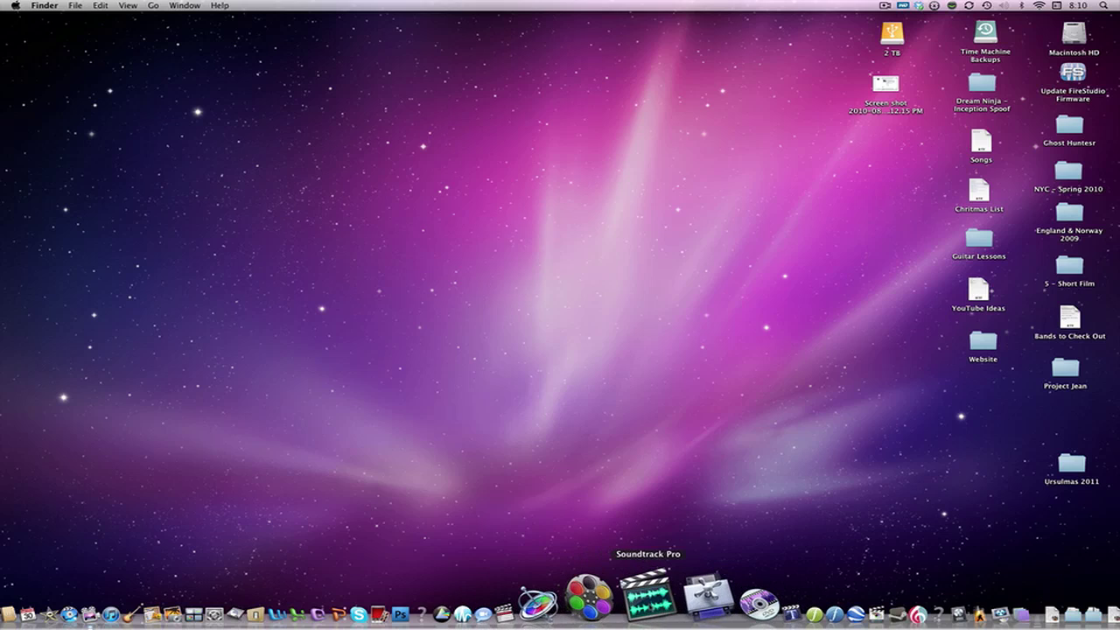
{"action": "left_click", "coordinate": [693, 599]}
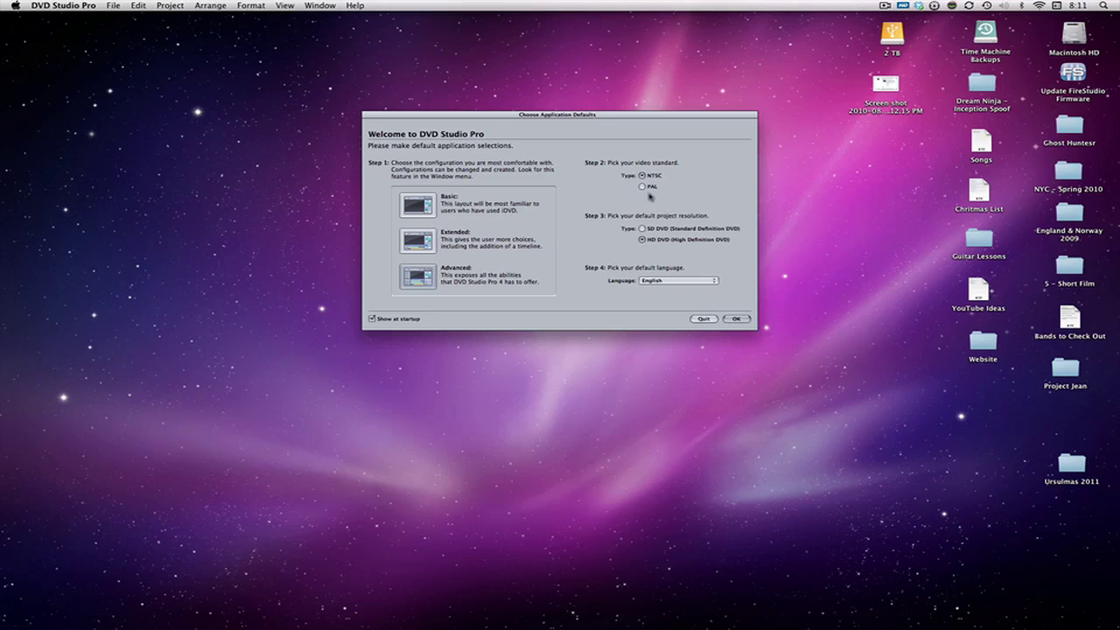
Confirm NTSC, HD DVD and English as application defaults and start a new project
{"action": "left_click", "coordinate": [645, 188]}
{"action": "left_click", "coordinate": [655, 176]}
{"action": "left_click", "coordinate": [674, 227]}
{"action": "left_click", "coordinate": [674, 238]}
{"action": "left_click", "coordinate": [665, 281]}
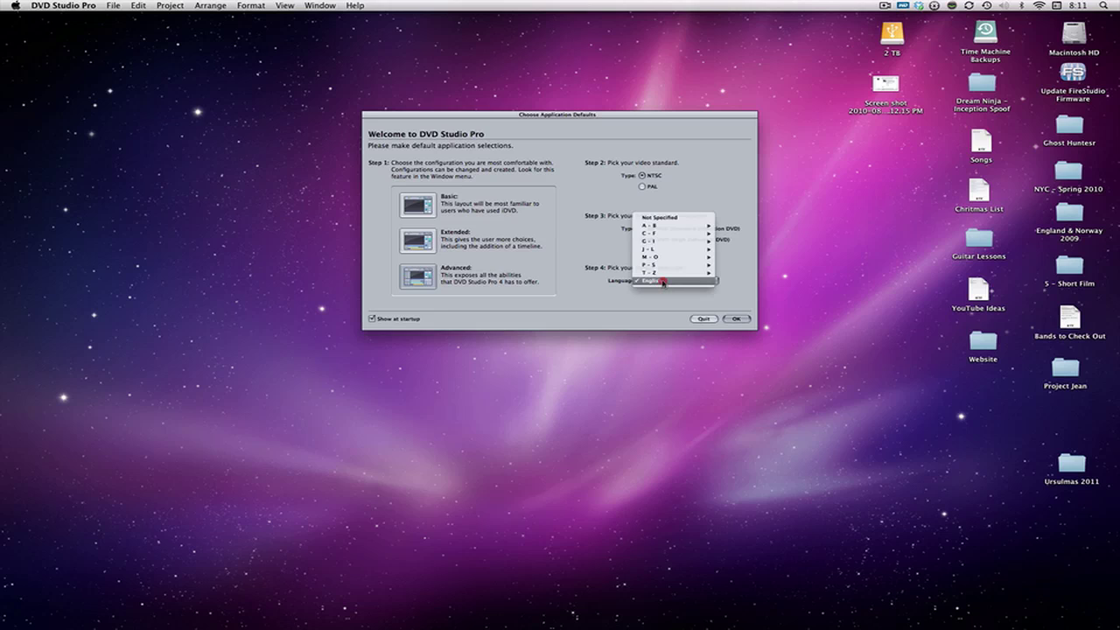
{"action": "left_click", "coordinate": [664, 281]}
{"action": "left_click", "coordinate": [663, 281]}
{"action": "mouse_move", "coordinate": [688, 226]}
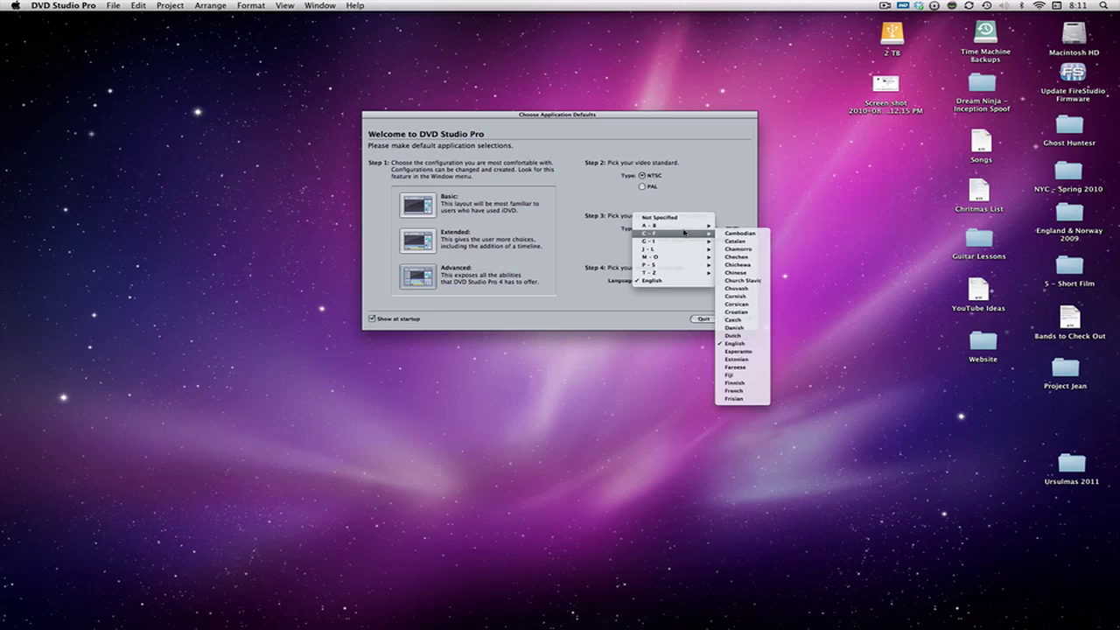
{"action": "mouse_move", "coordinate": [688, 264]}
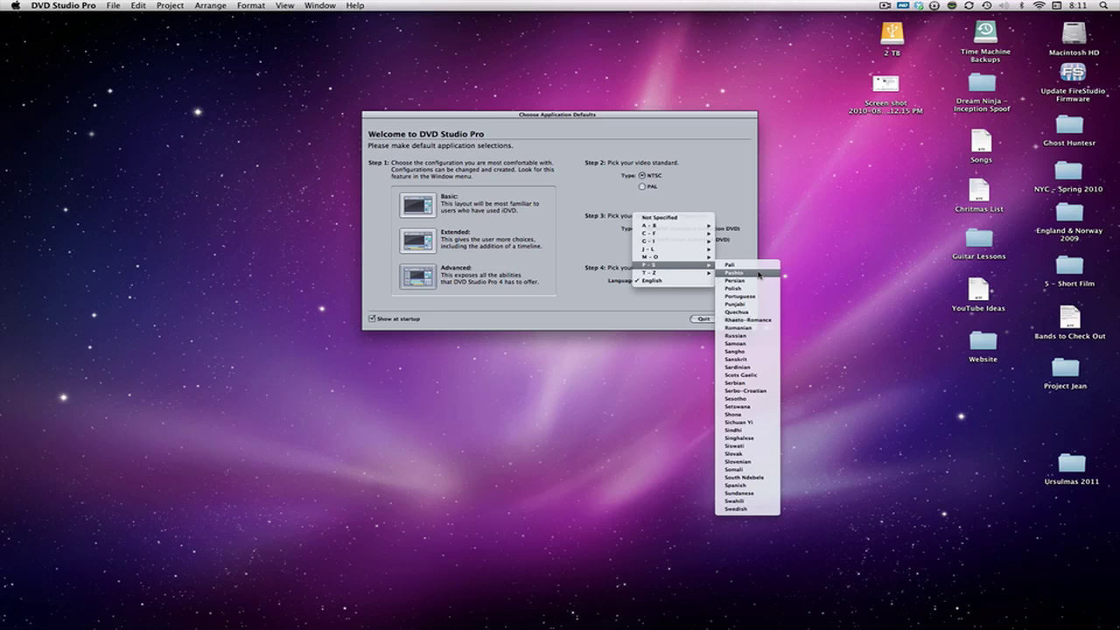
{"action": "left_click", "coordinate": [659, 282]}
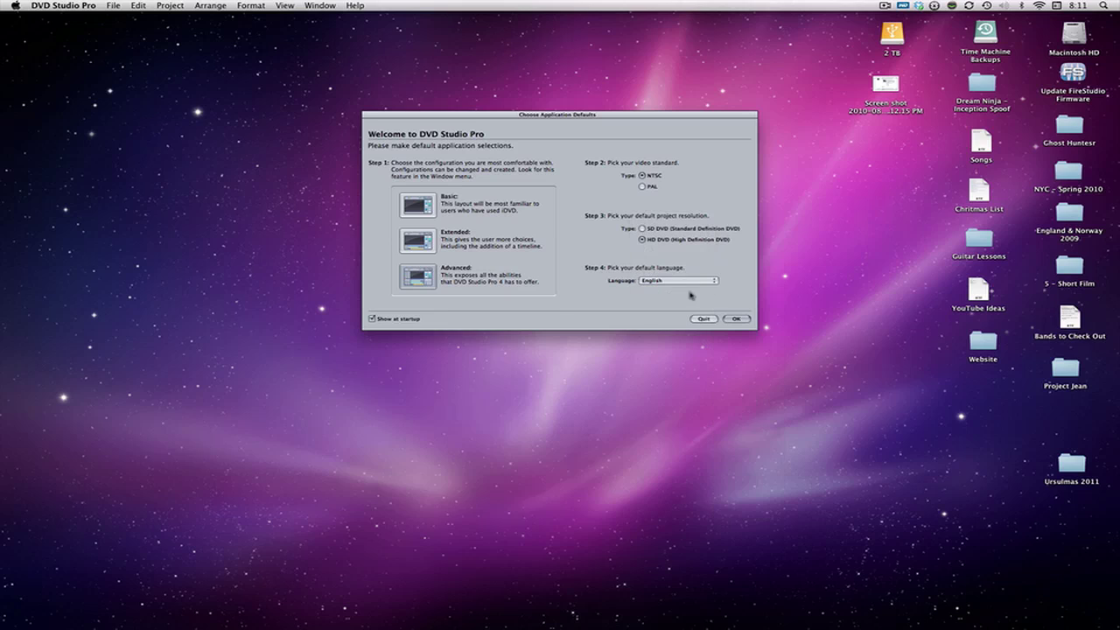
{"action": "left_click", "coordinate": [732, 319]}
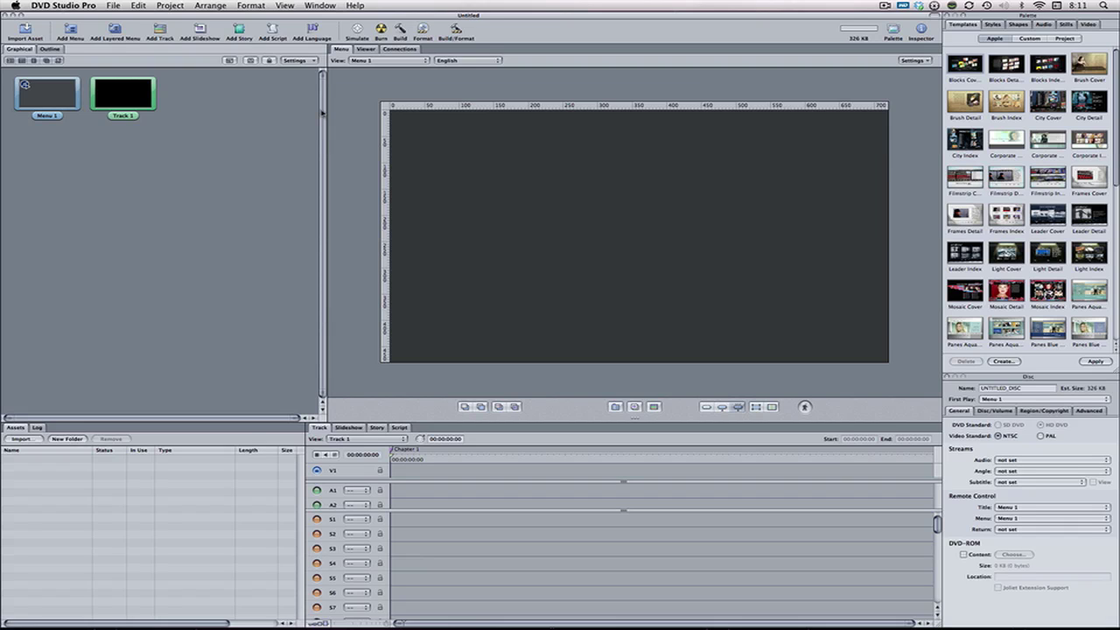
{"action": "left_click", "coordinate": [358, 113]}
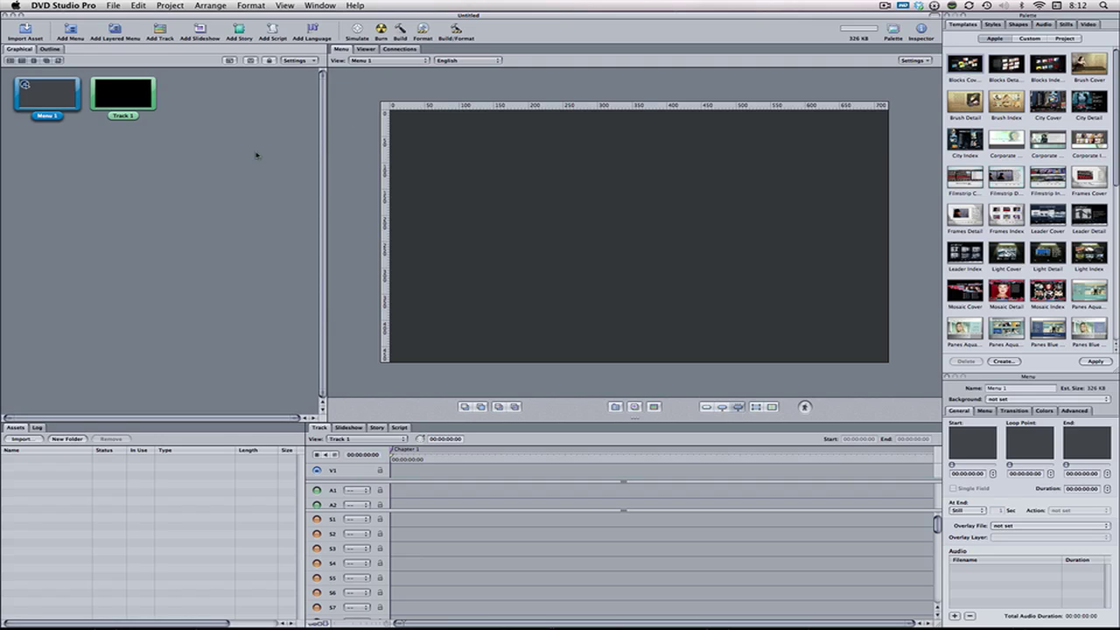
{"action": "left_click", "coordinate": [226, 156]}
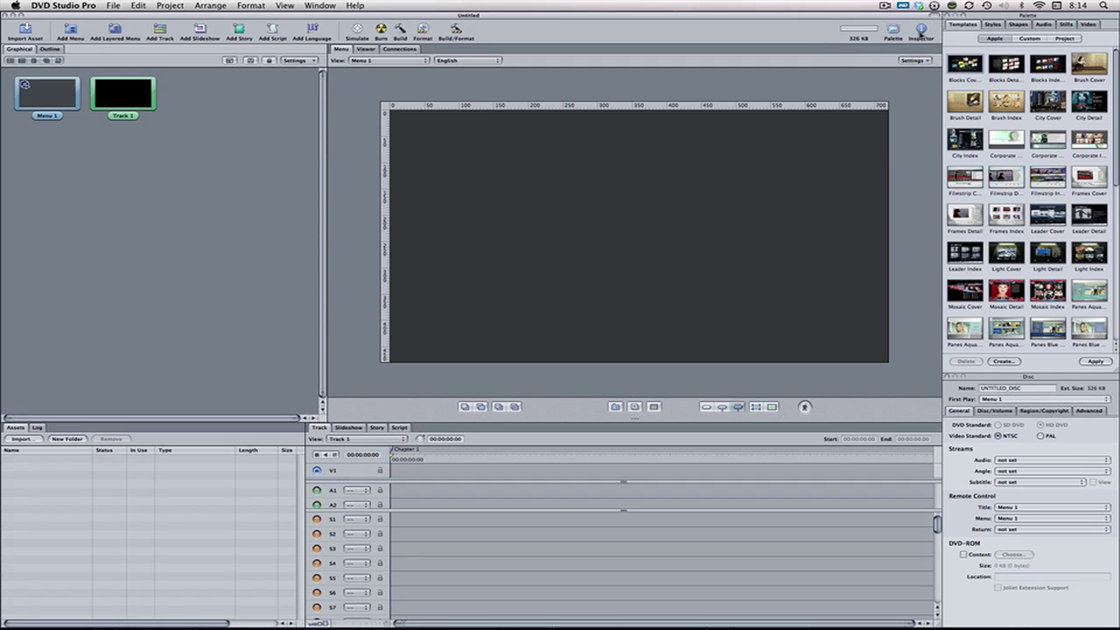
{"action": "left_click", "coordinate": [921, 30]}
{"action": "left_click", "coordinate": [921, 29]}
{"action": "left_click", "coordinate": [894, 33]}
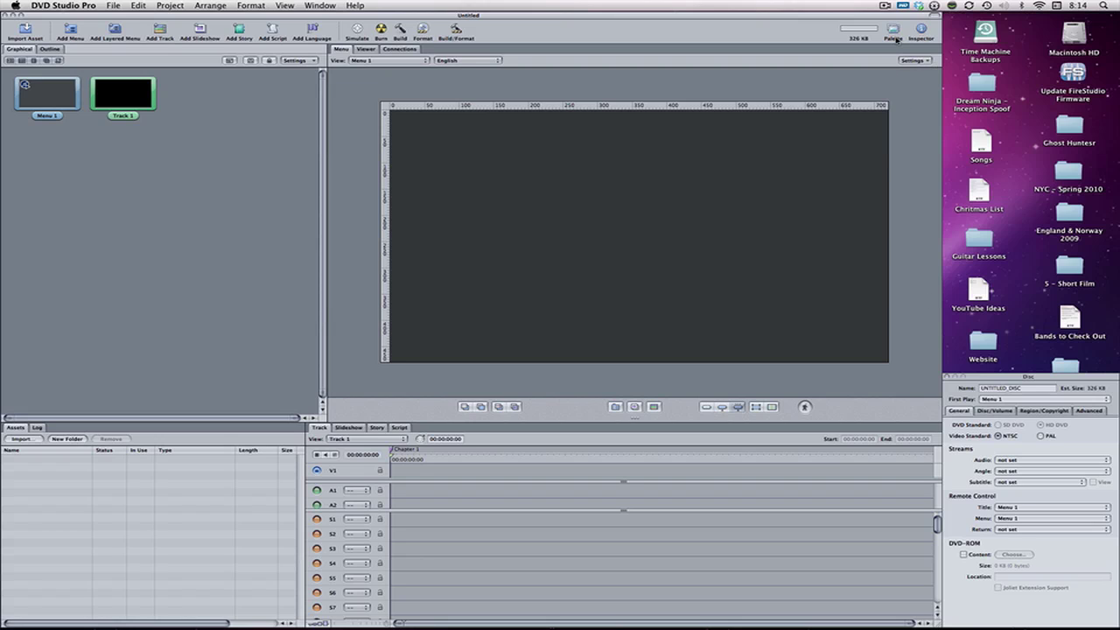
{"action": "left_click", "coordinate": [894, 33]}
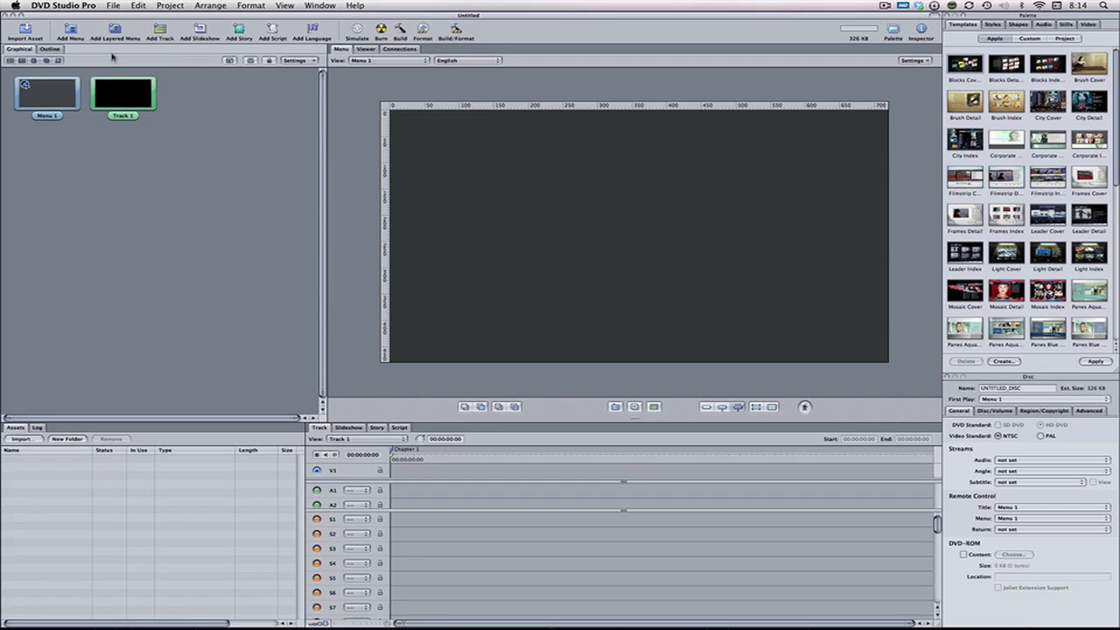
{"action": "right_click", "coordinate": [139, 51]}
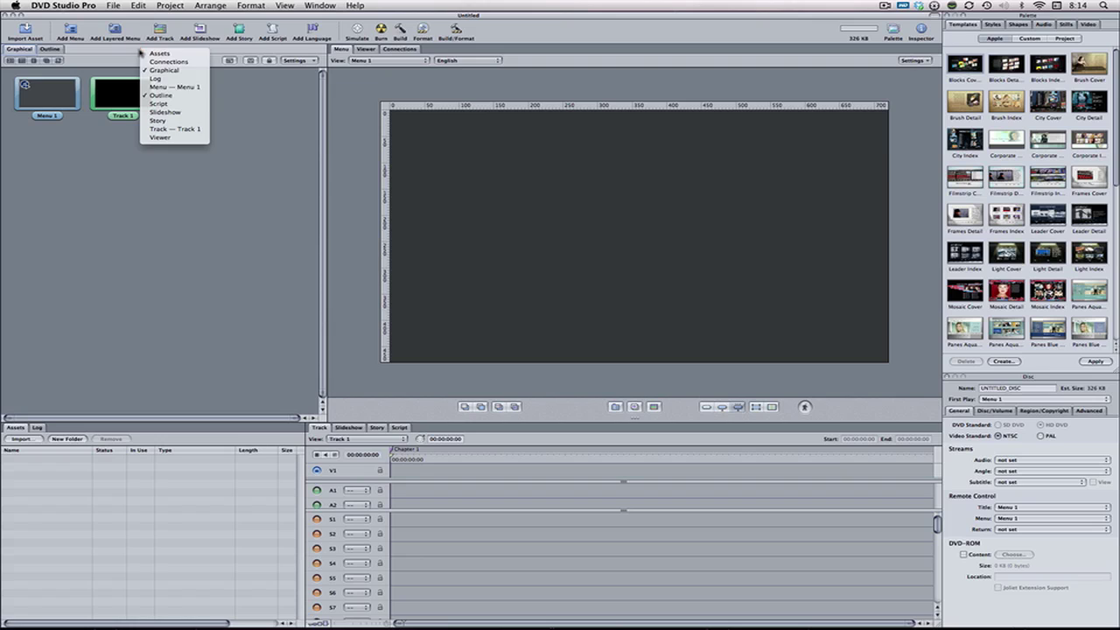
{"action": "left_click", "coordinate": [160, 53]}
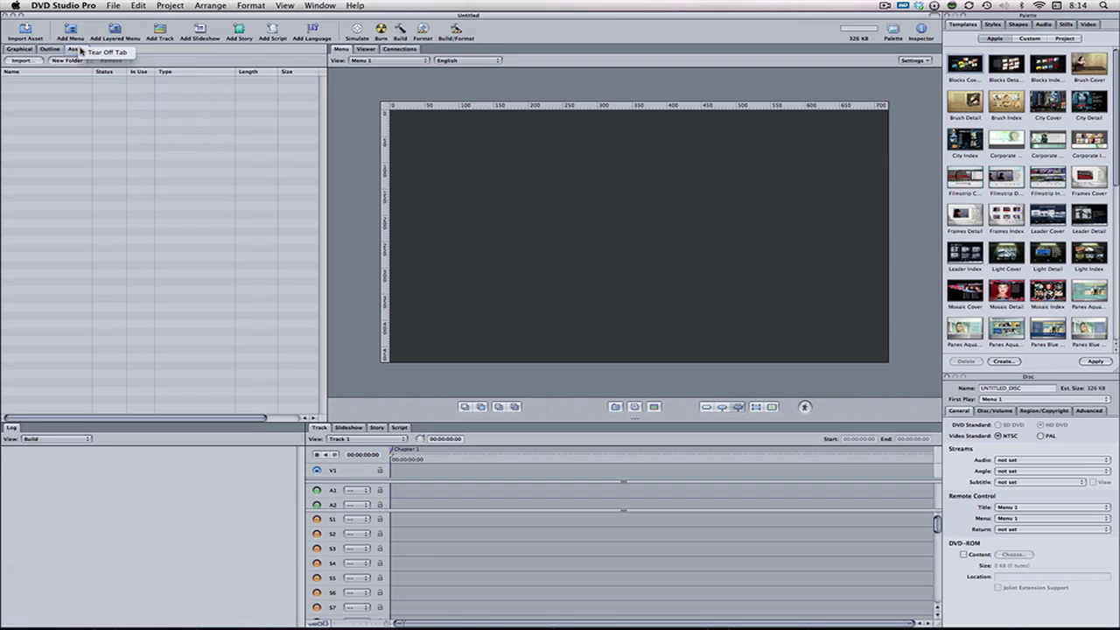
{"action": "left_click_drag", "start_coordinate": [81, 49], "coordinate": [127, 107]}
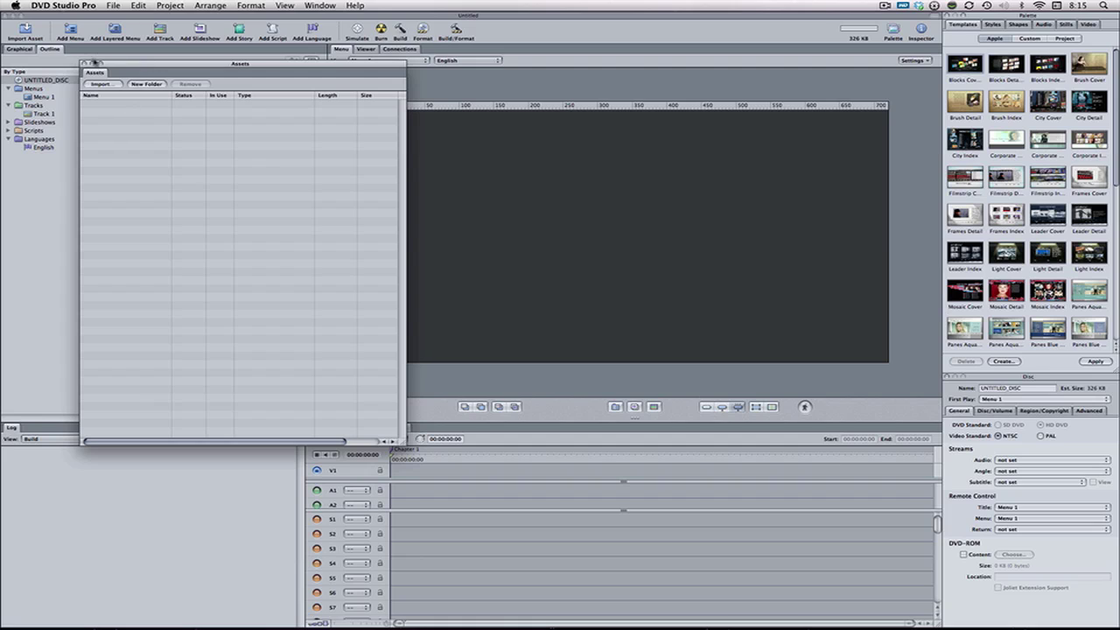
{"action": "left_click", "coordinate": [85, 64]}
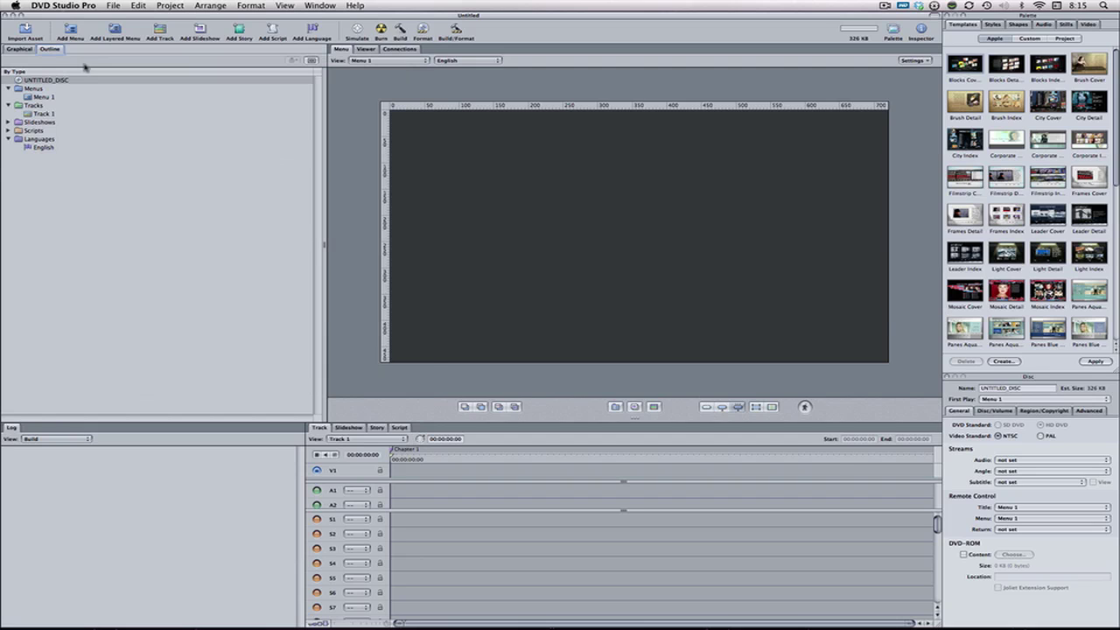
{"action": "right_click", "coordinate": [83, 427]}
{"action": "left_click", "coordinate": [90, 435]}
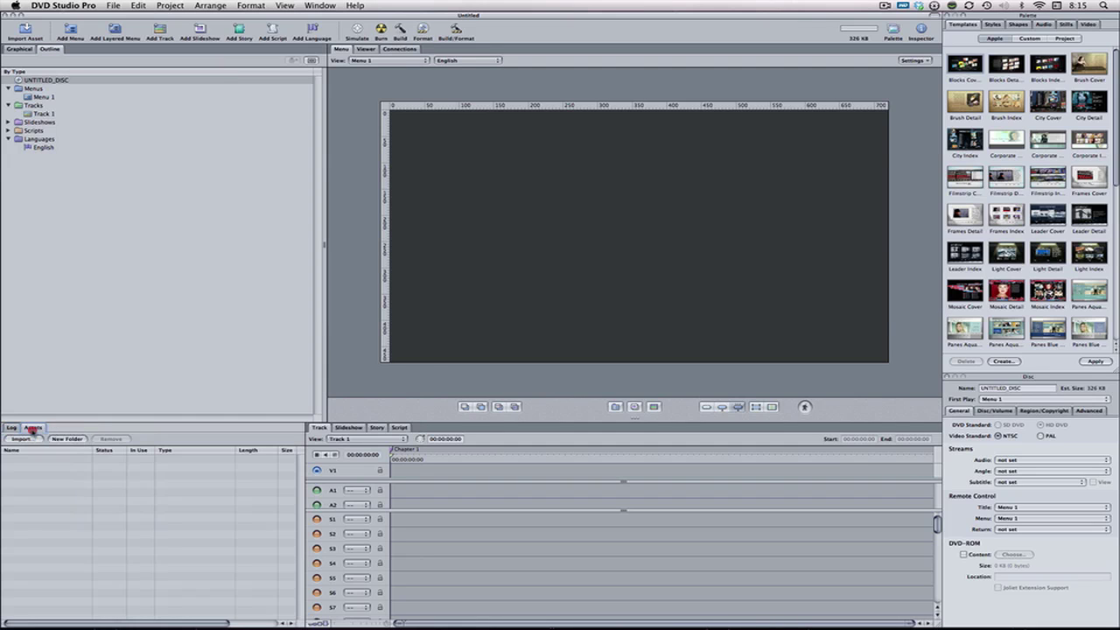
{"action": "left_click_drag", "start_coordinate": [32, 429], "coordinate": [12, 429]}
{"action": "left_click", "coordinate": [18, 50]}
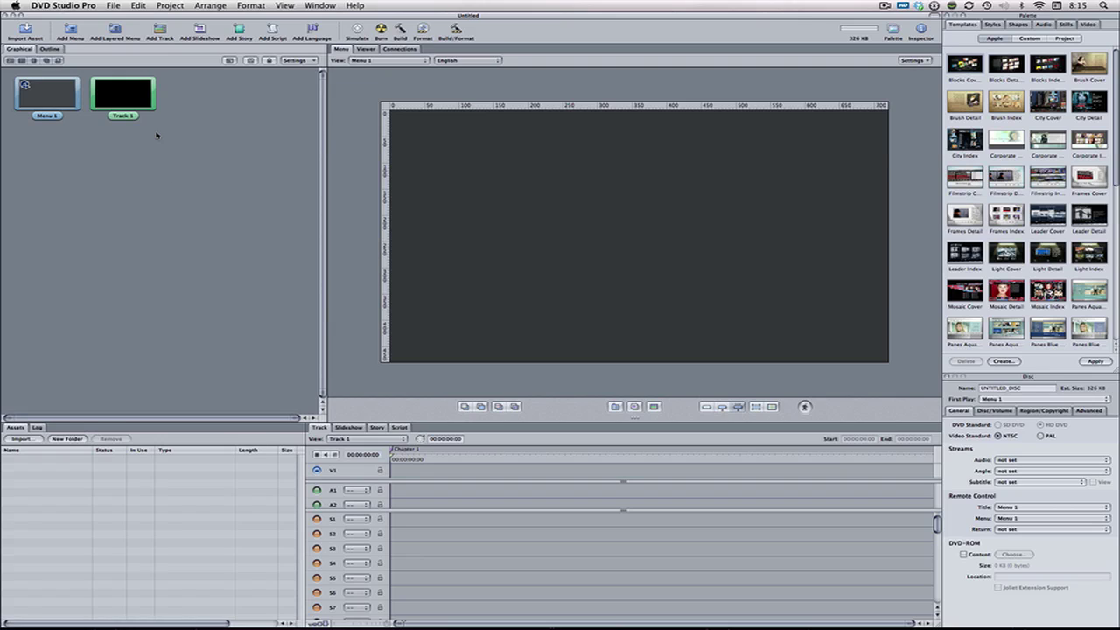
Move the Track 1 tile right and down in the Graphical view, away from Menu 1
{"action": "left_click_drag", "start_coordinate": [134, 85], "coordinate": [187, 101]}
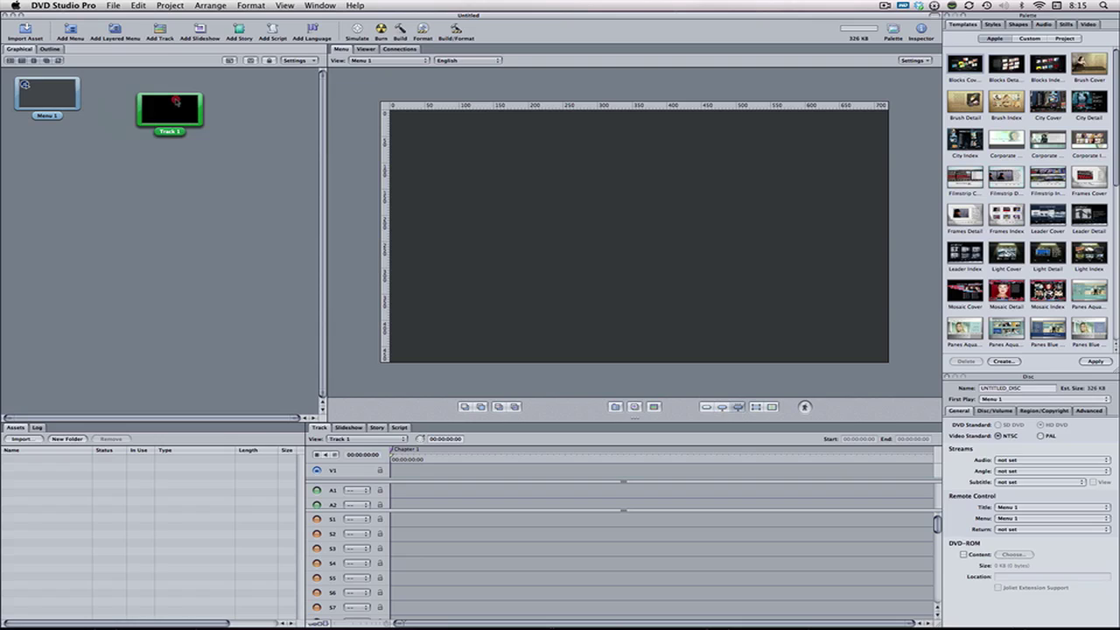
{"action": "left_click", "coordinate": [117, 143]}
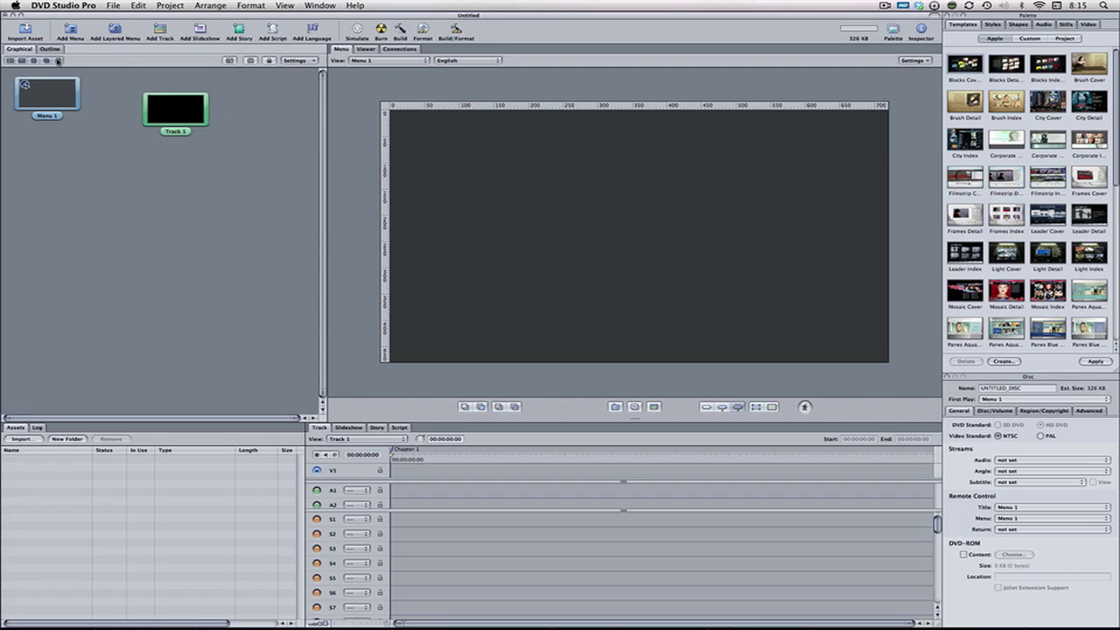
{"action": "left_click", "coordinate": [299, 61]}
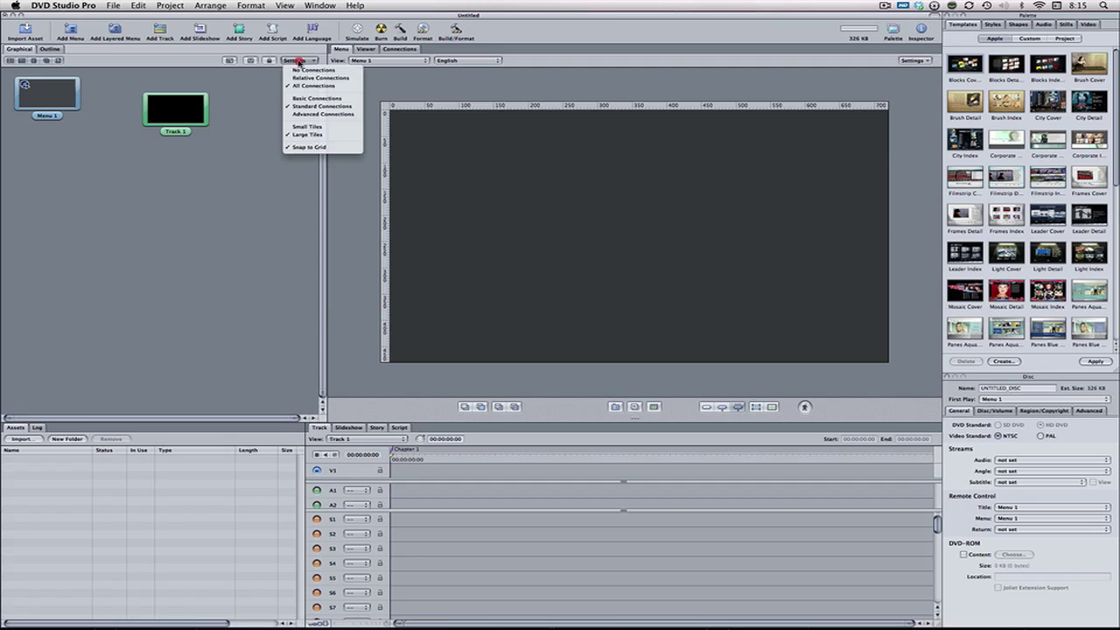
{"action": "left_click", "coordinate": [253, 98]}
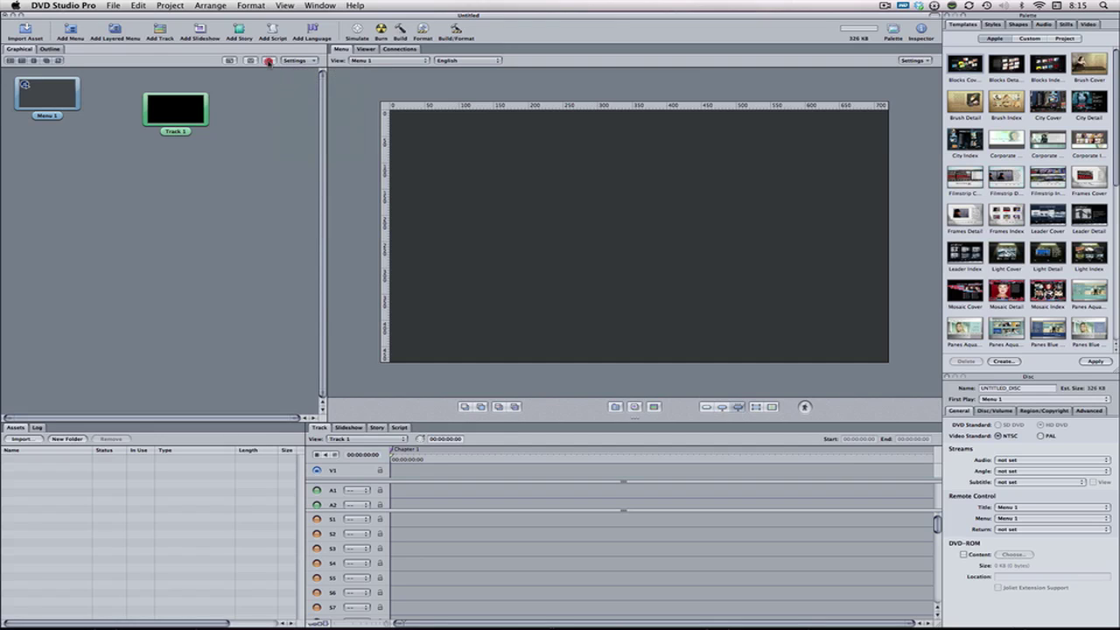
{"action": "left_click_drag", "start_coordinate": [172, 111], "coordinate": [126, 214]}
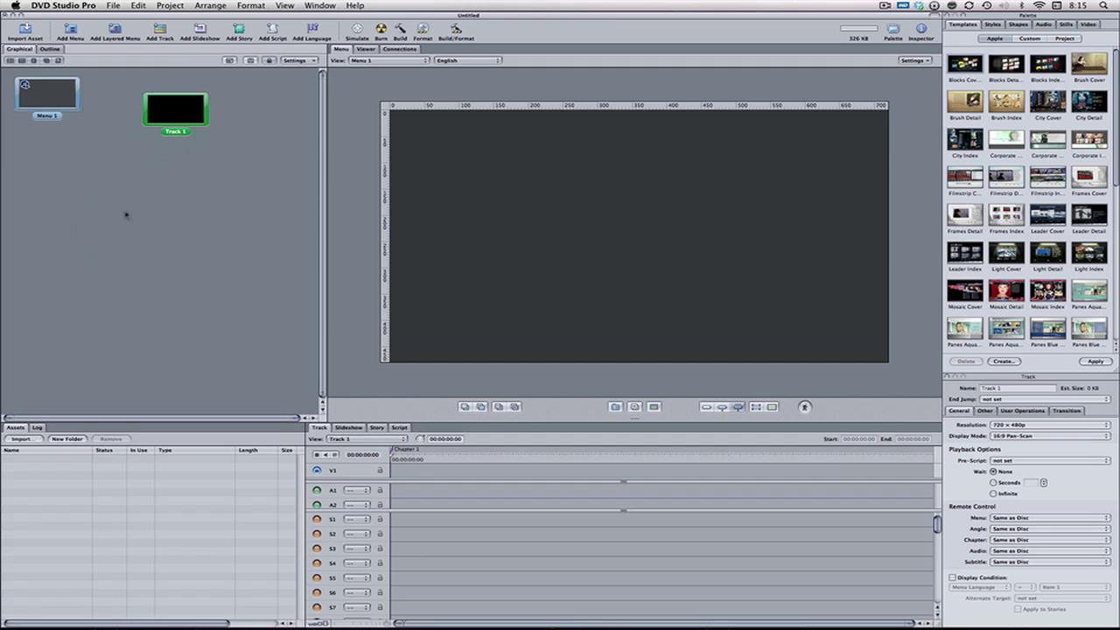
{"action": "left_click", "coordinate": [225, 105]}
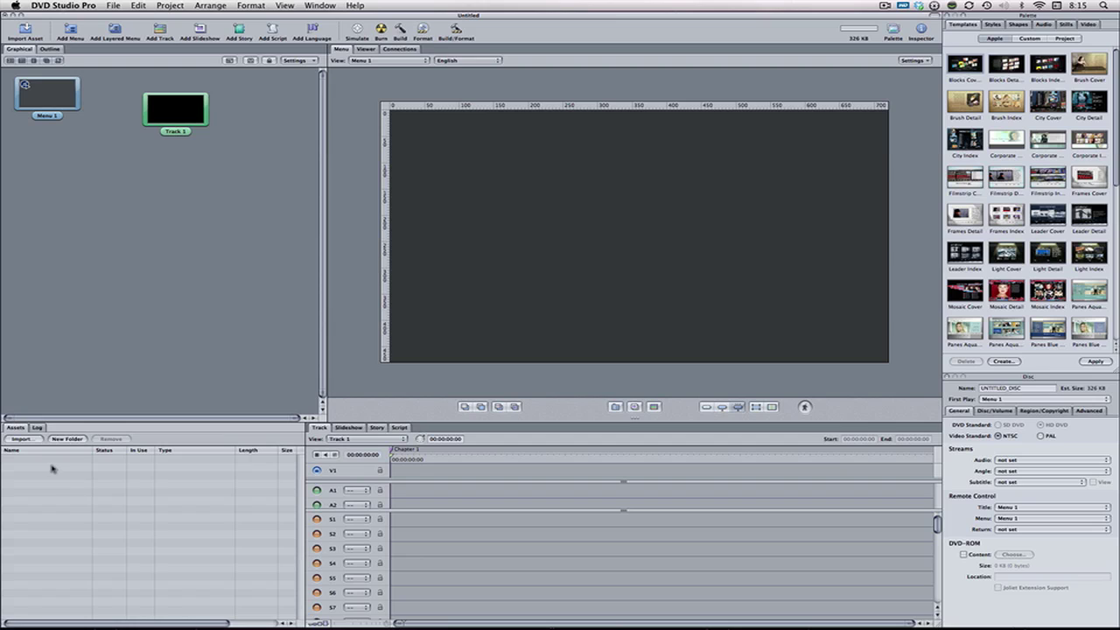
Browse the Music, Dropbox and Documents folders for assets, then cancel the import
{"action": "left_click", "coordinate": [26, 438]}
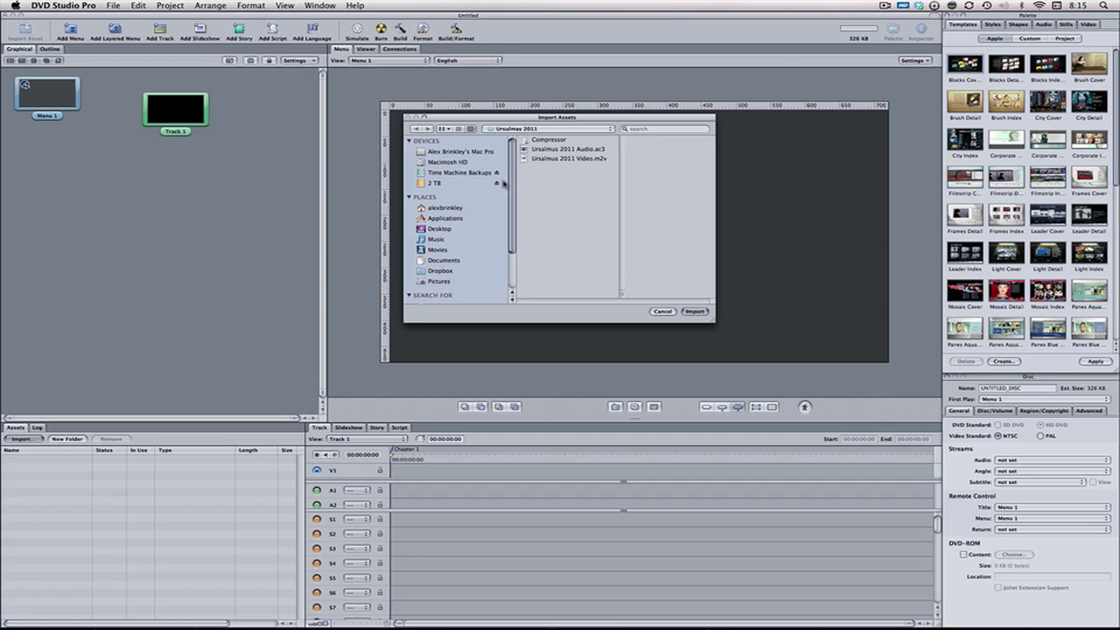
{"action": "left_click", "coordinate": [435, 239]}
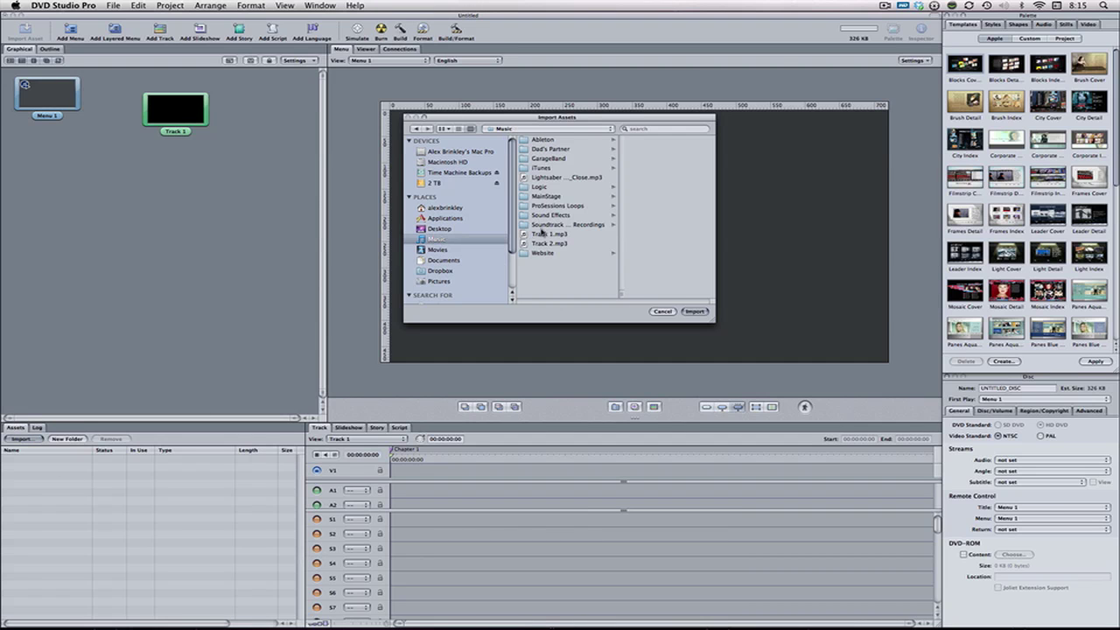
{"action": "left_click", "coordinate": [443, 270]}
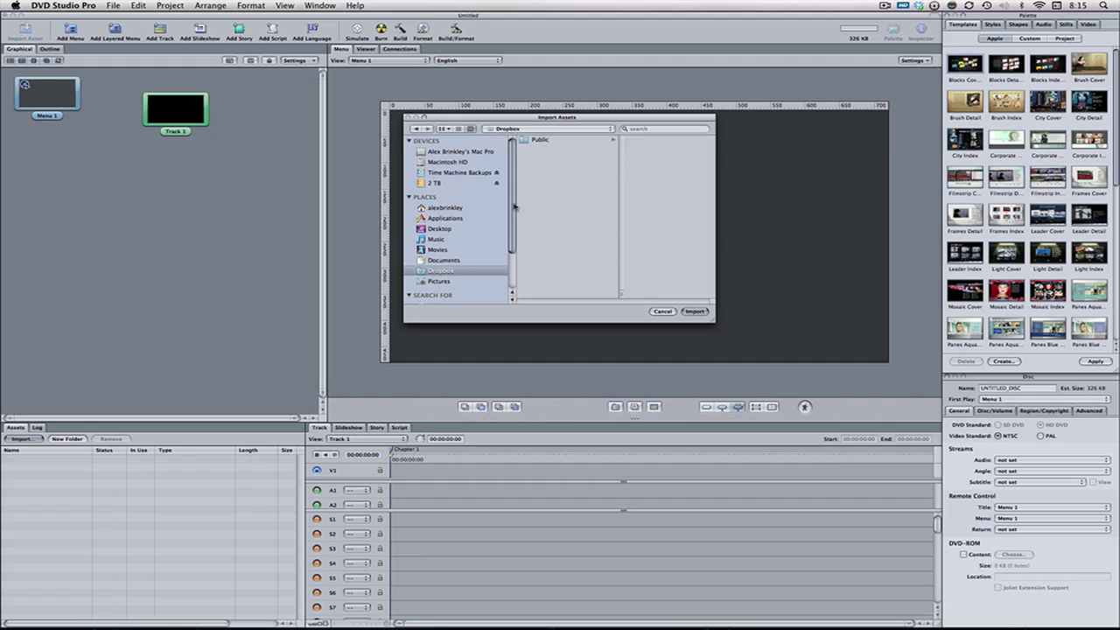
{"action": "left_click", "coordinate": [443, 261]}
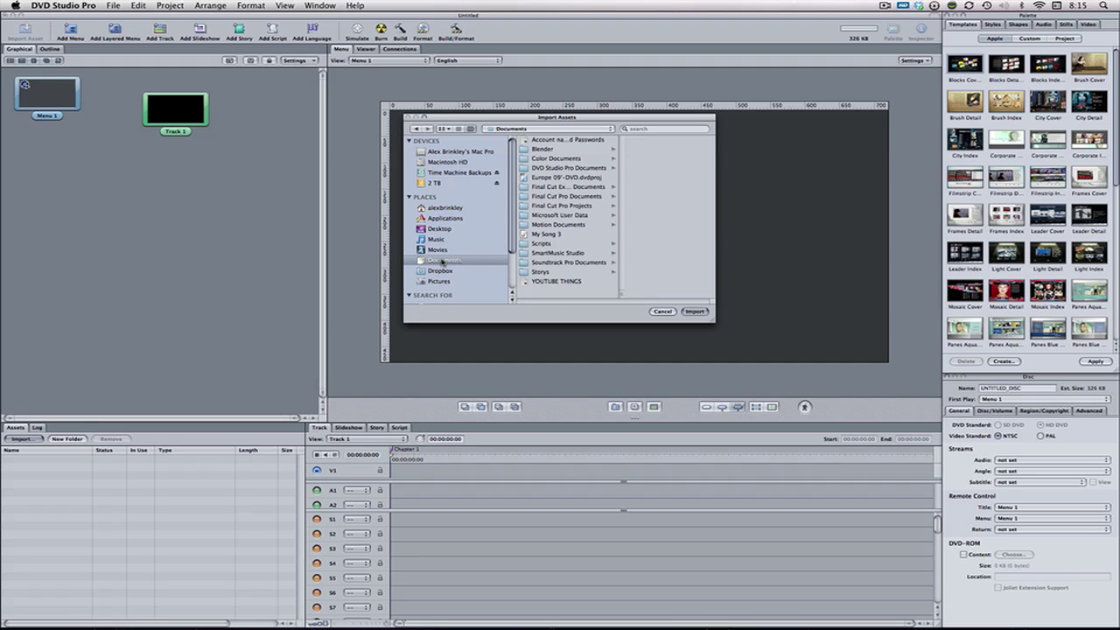
{"action": "left_click", "coordinate": [663, 311]}
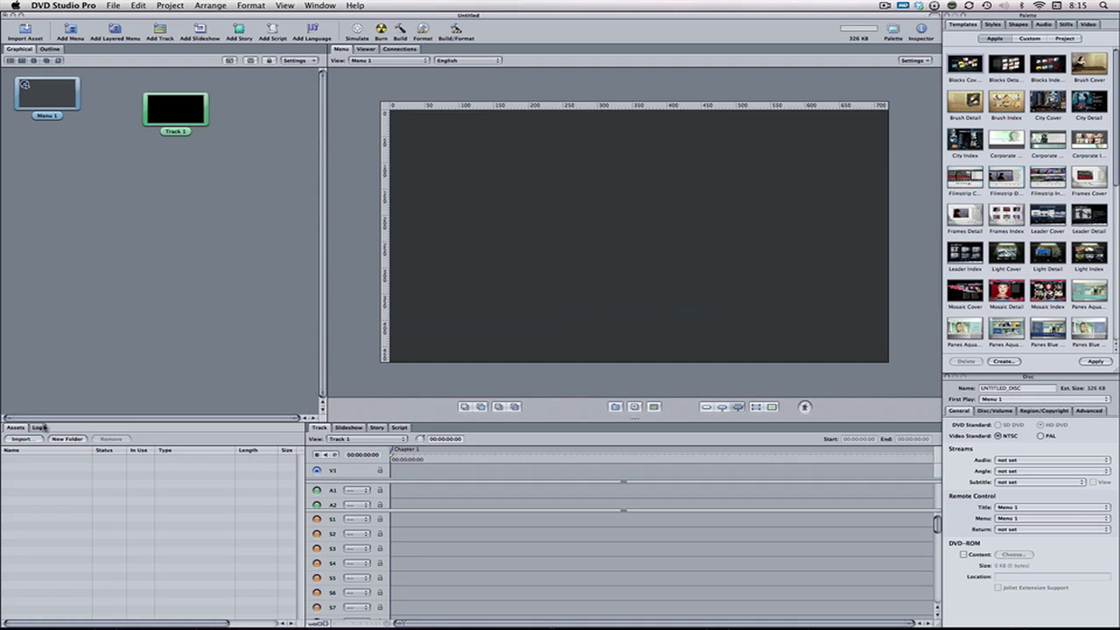
Add an empty Untitled Folder to the asset list
{"action": "left_click", "coordinate": [57, 440]}
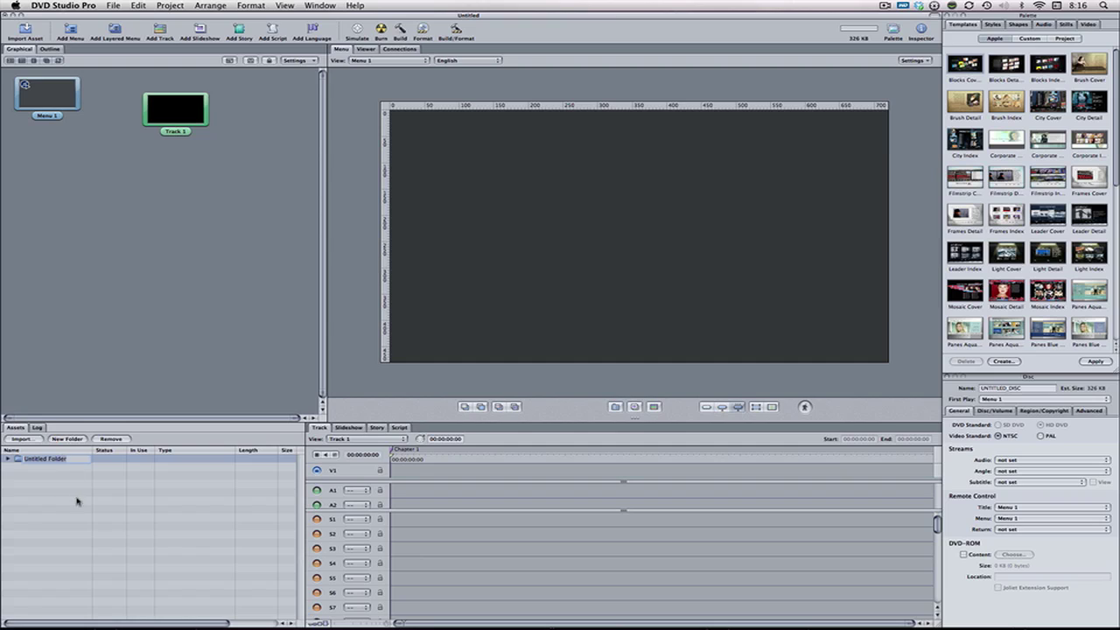
{"action": "left_click", "coordinate": [64, 469]}
{"action": "left_click", "coordinate": [71, 459]}
{"action": "key", "text": "Delete"}
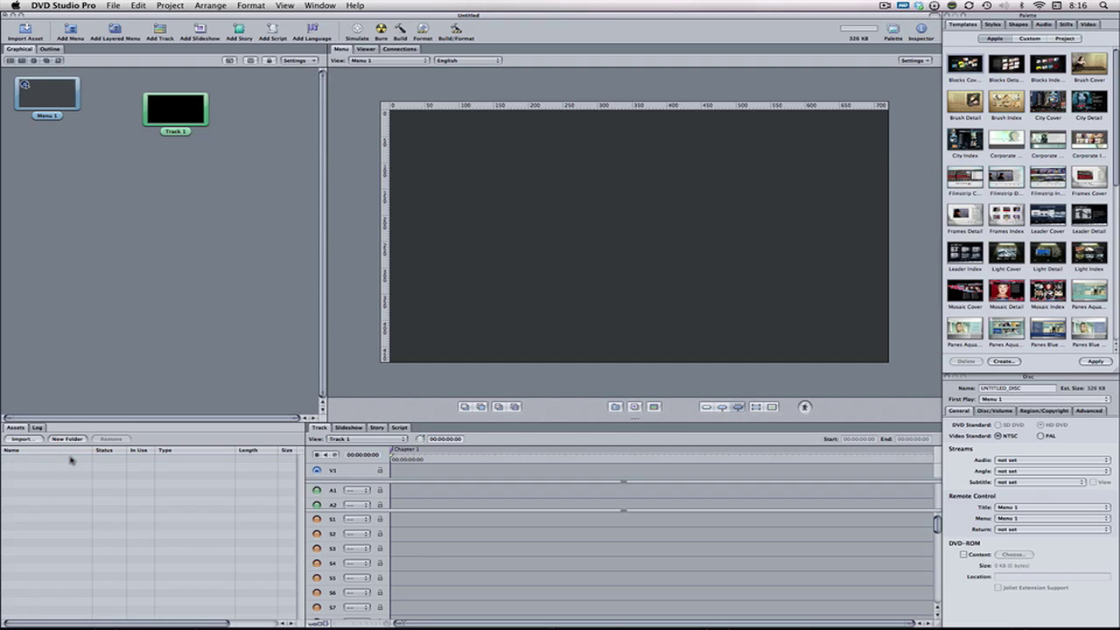
{"action": "left_click", "coordinate": [39, 428]}
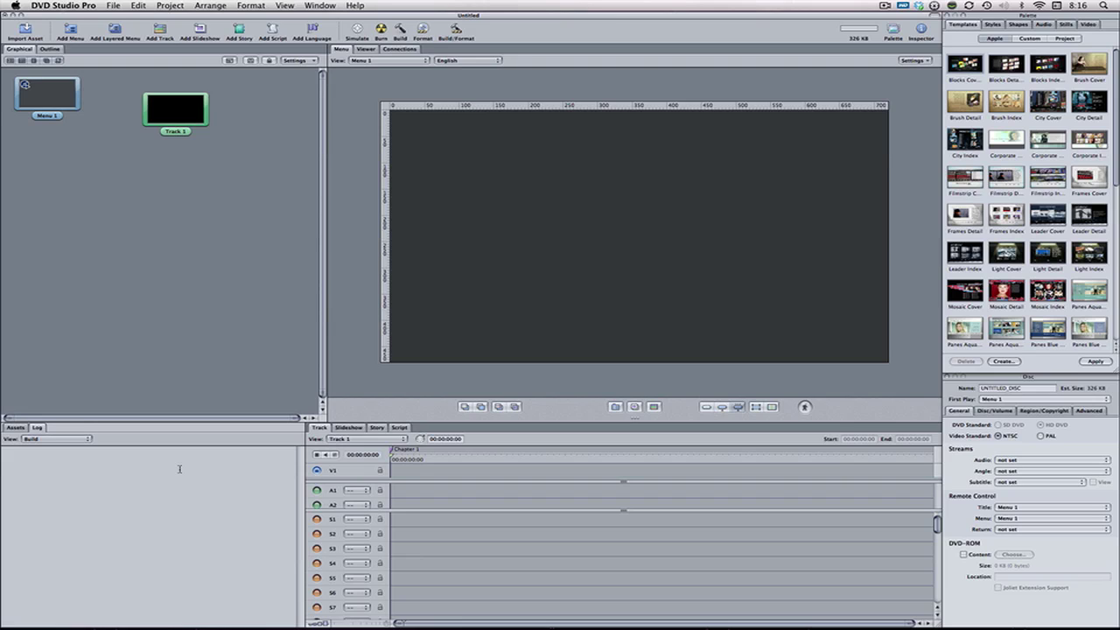
{"action": "left_click", "coordinate": [84, 440]}
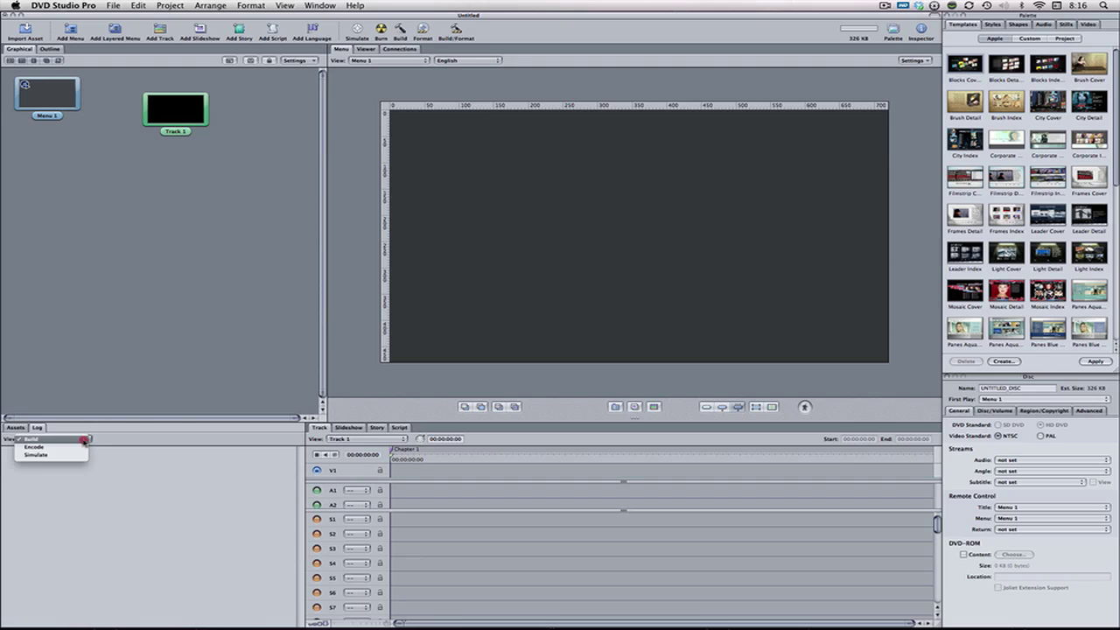
{"action": "left_click", "coordinate": [82, 442]}
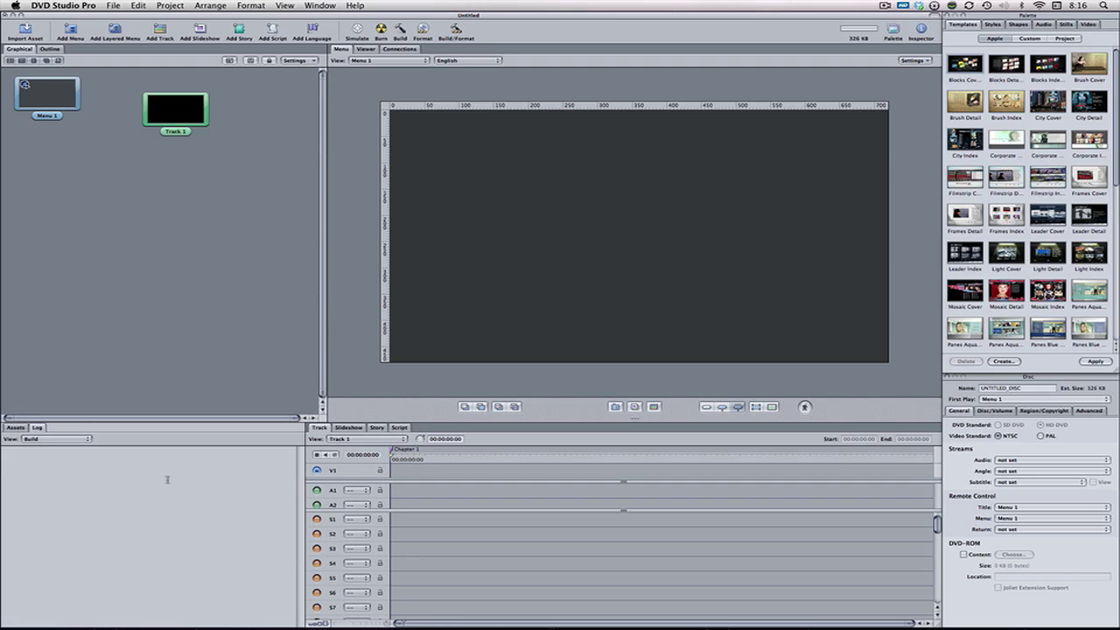
{"action": "left_click", "coordinate": [86, 440]}
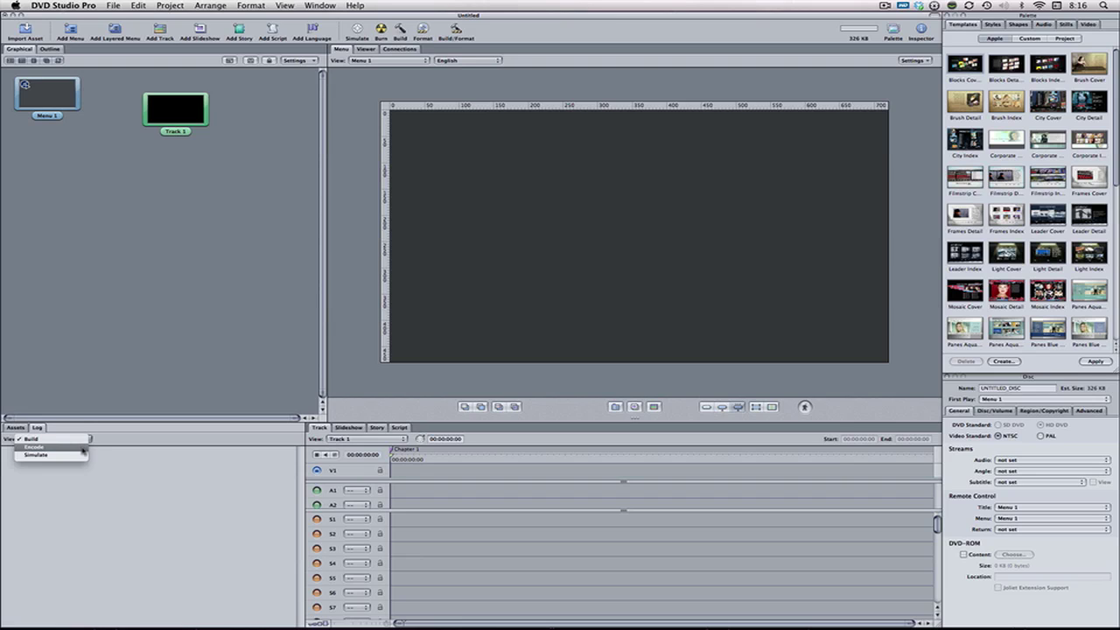
{"action": "left_click", "coordinate": [40, 435]}
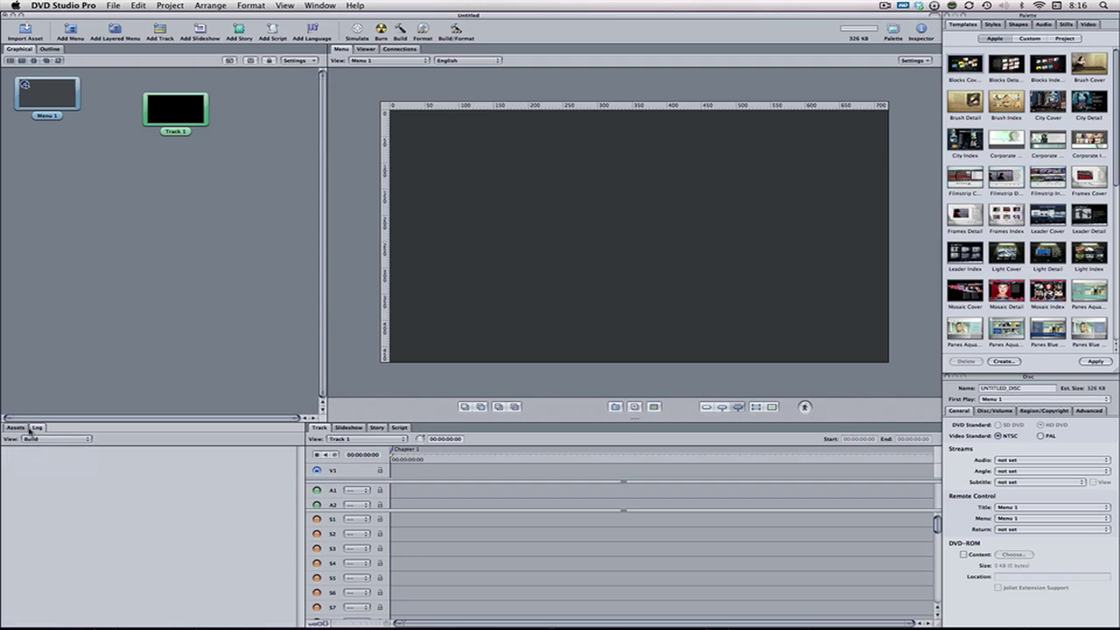
{"action": "left_click", "coordinate": [17, 427]}
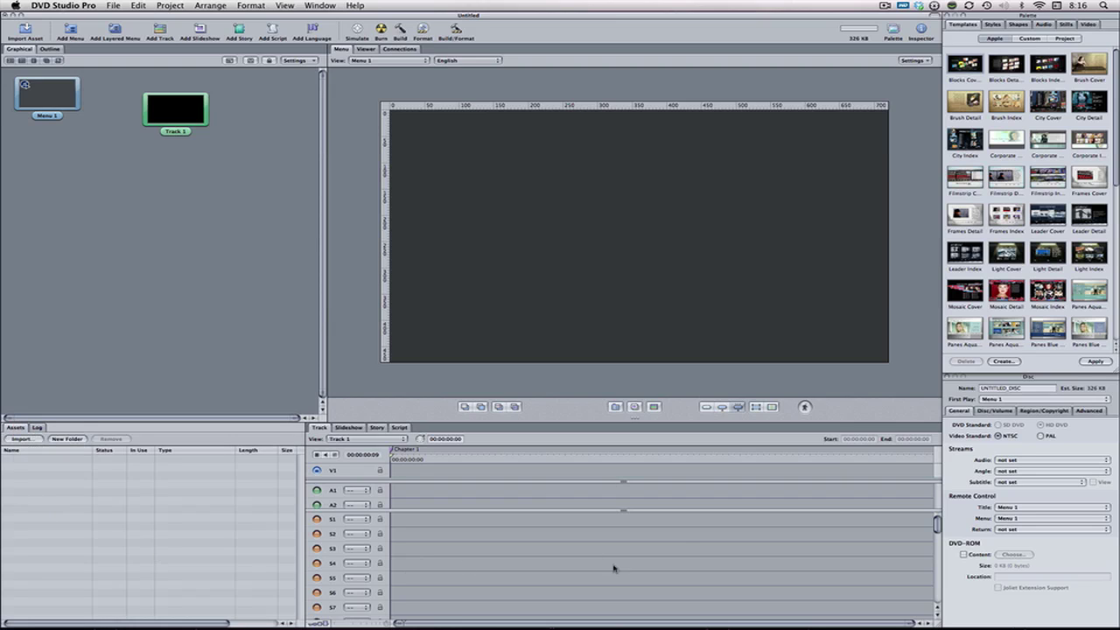
Preview Track 1 at 00:00:00:07 and restore the timeline to a single audio track
{"action": "left_click", "coordinate": [441, 456]}
{"action": "left_click_drag", "start_coordinate": [442, 456], "coordinate": [513, 456]}
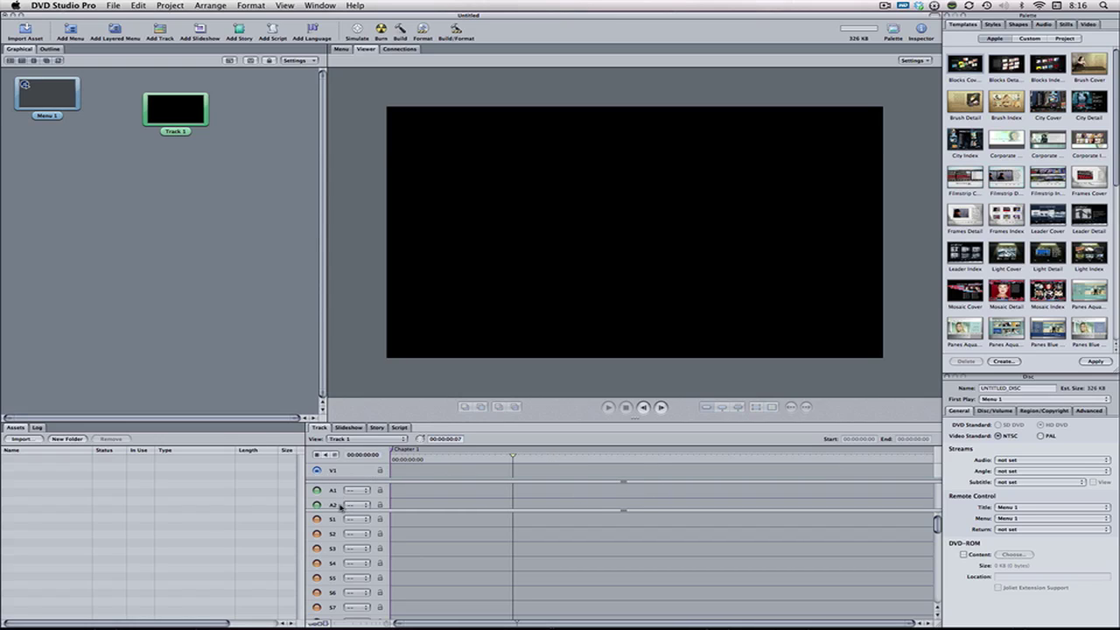
{"action": "left_click_drag", "start_coordinate": [427, 510], "coordinate": [429, 569]}
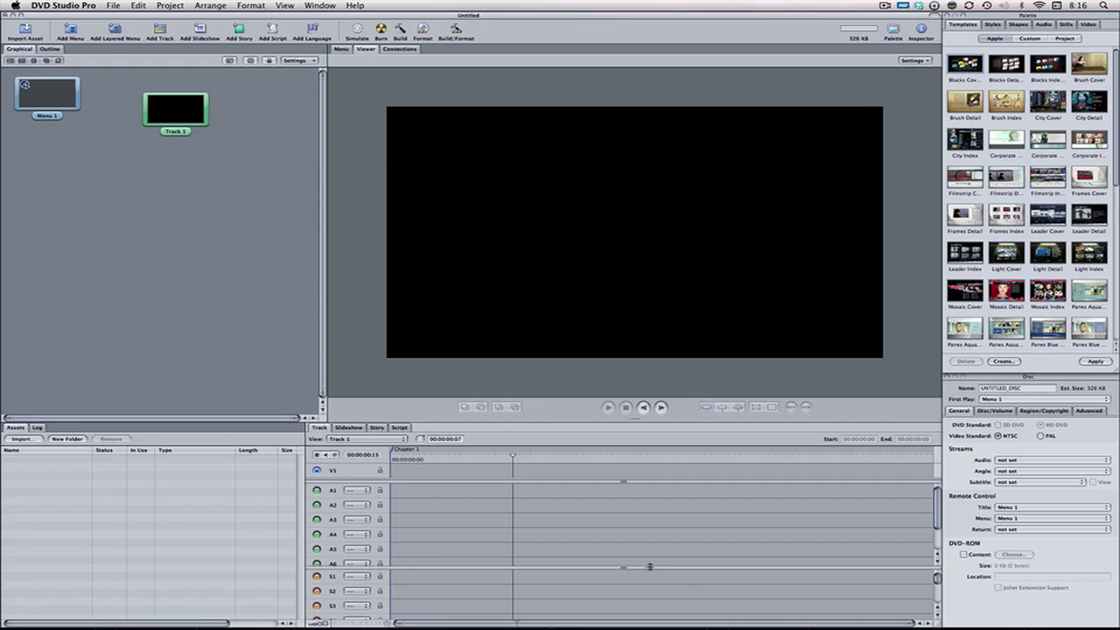
{"action": "left_click_drag", "start_coordinate": [626, 568], "coordinate": [635, 499]}
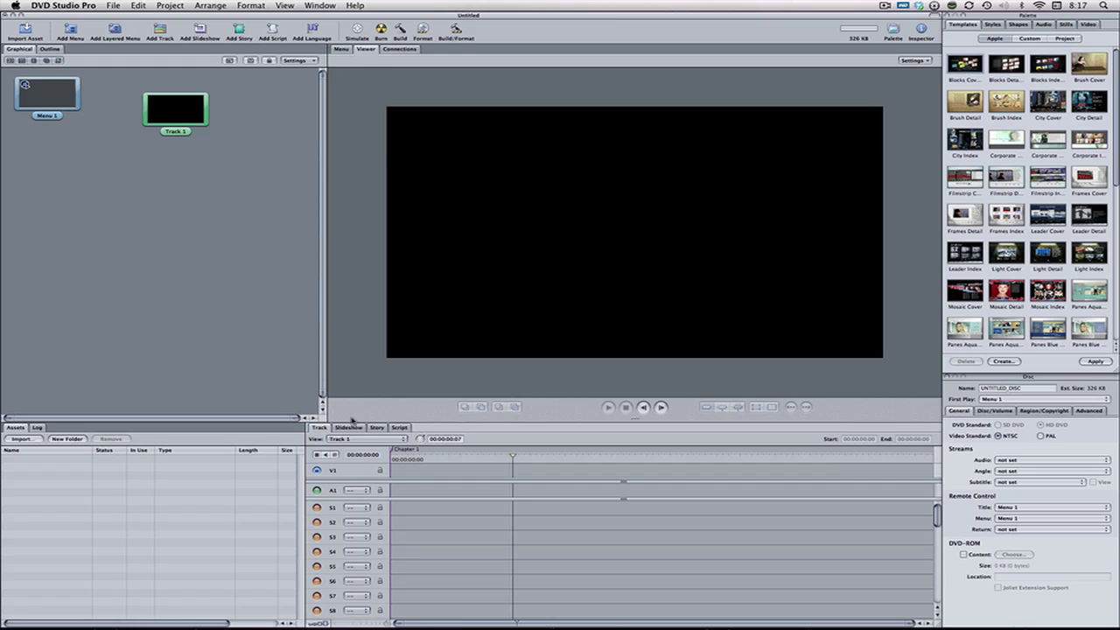
Look through the Slideshow, Story and Script lists, then return to editing Menu 1
{"action": "left_click", "coordinate": [349, 427]}
{"action": "left_click", "coordinate": [376, 427]}
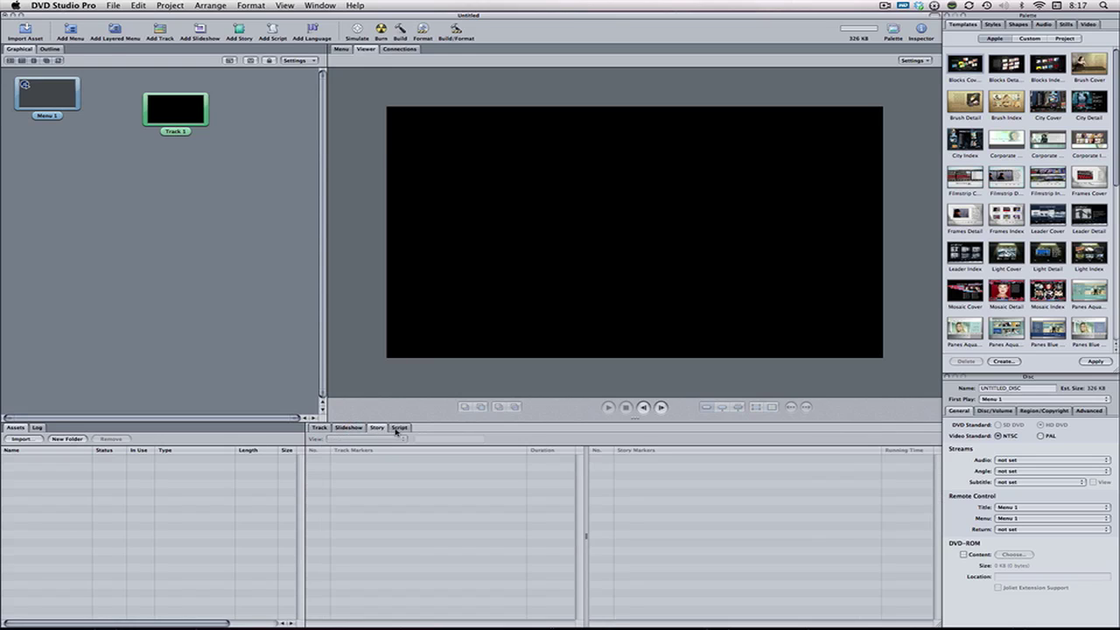
{"action": "left_click", "coordinate": [399, 427]}
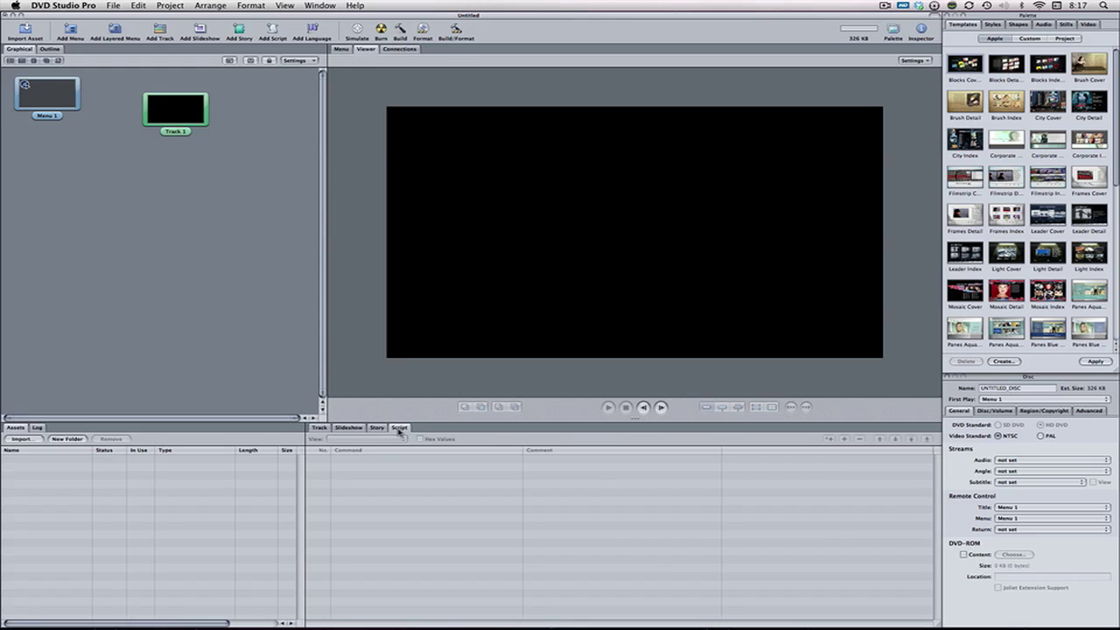
{"action": "left_click", "coordinate": [321, 428]}
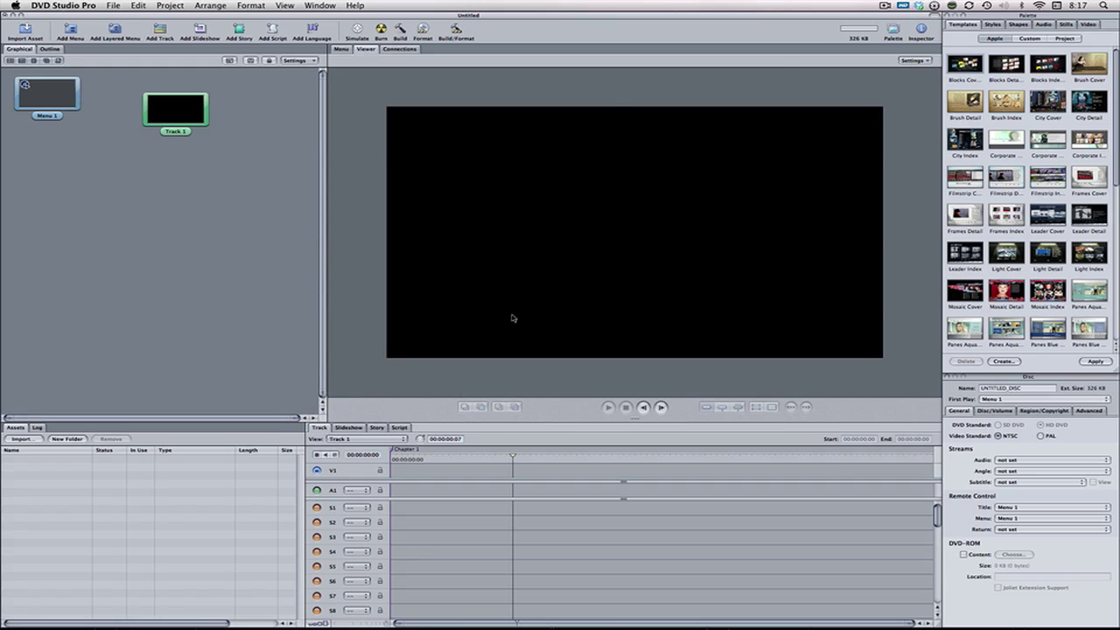
{"action": "left_click", "coordinate": [620, 110]}
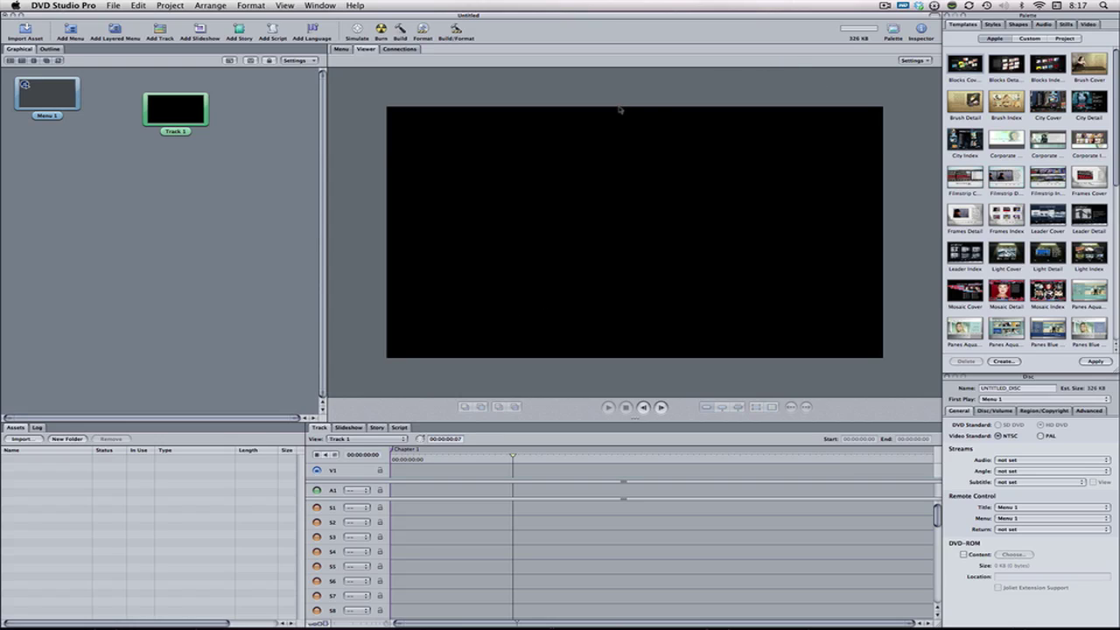
{"action": "left_click", "coordinate": [342, 51]}
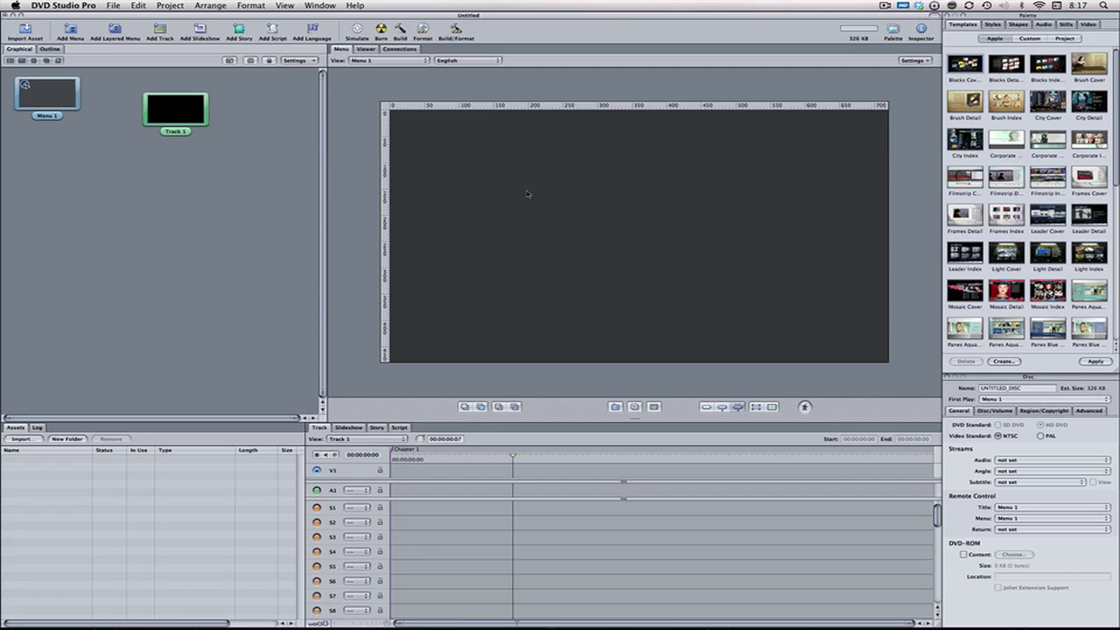
{"action": "left_click", "coordinate": [419, 51]}
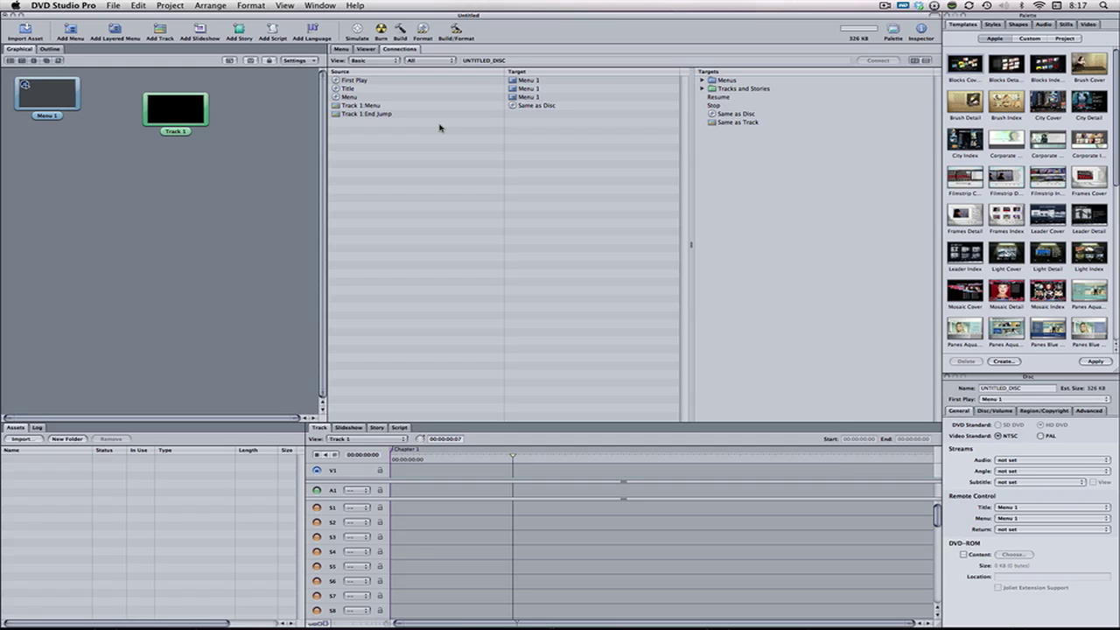
{"action": "left_click", "coordinate": [343, 50]}
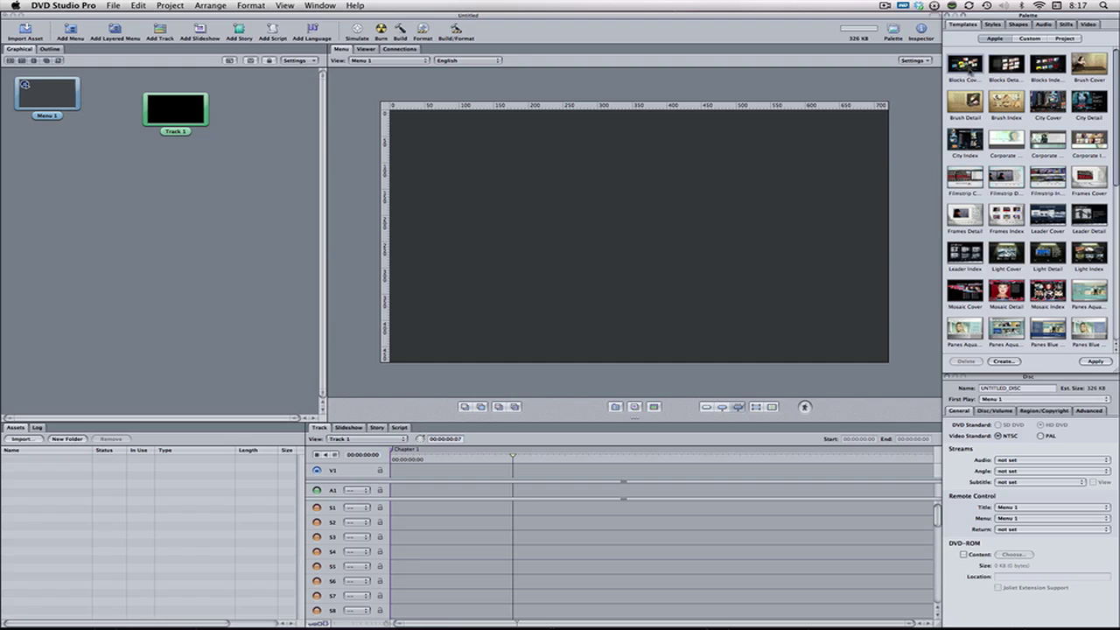
Apply the Blocks Cover template to Menu 1 and change its title to 'New DVD'
{"action": "double_click", "coordinate": [970, 73]}
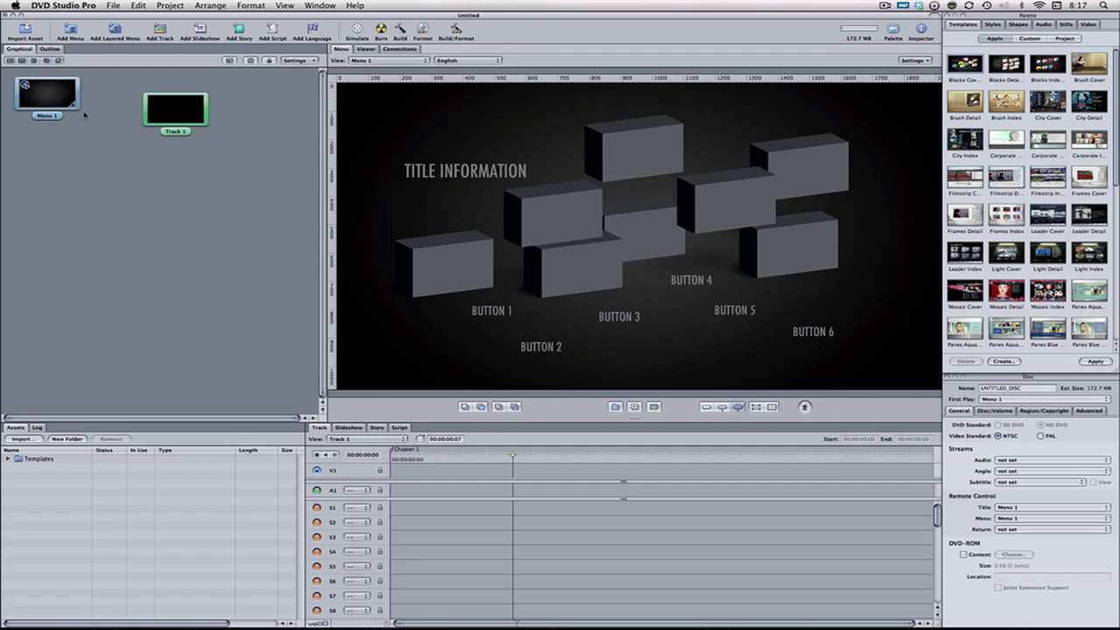
{"action": "left_click", "coordinate": [465, 173]}
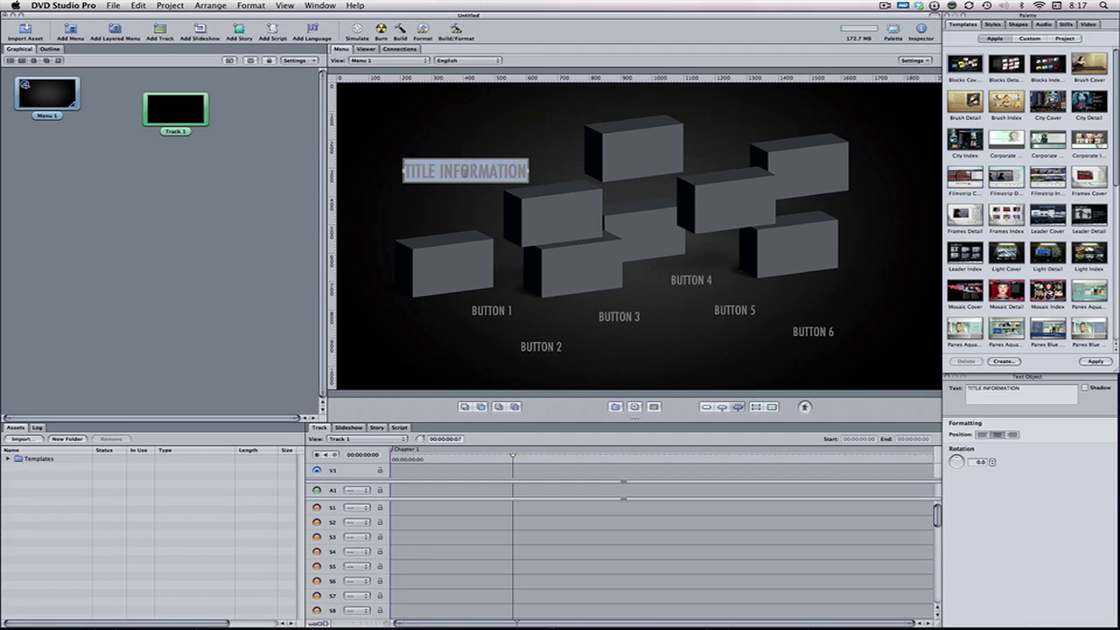
{"action": "type", "text": "New DVD"}
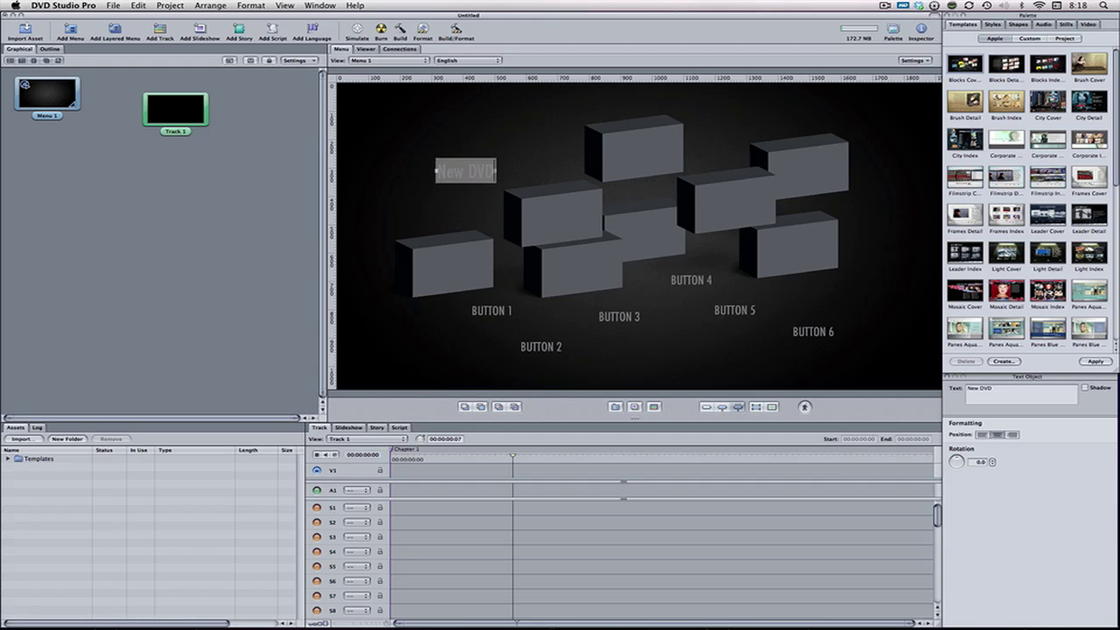
{"action": "left_click", "coordinate": [302, 221]}
{"action": "left_click", "coordinate": [479, 251]}
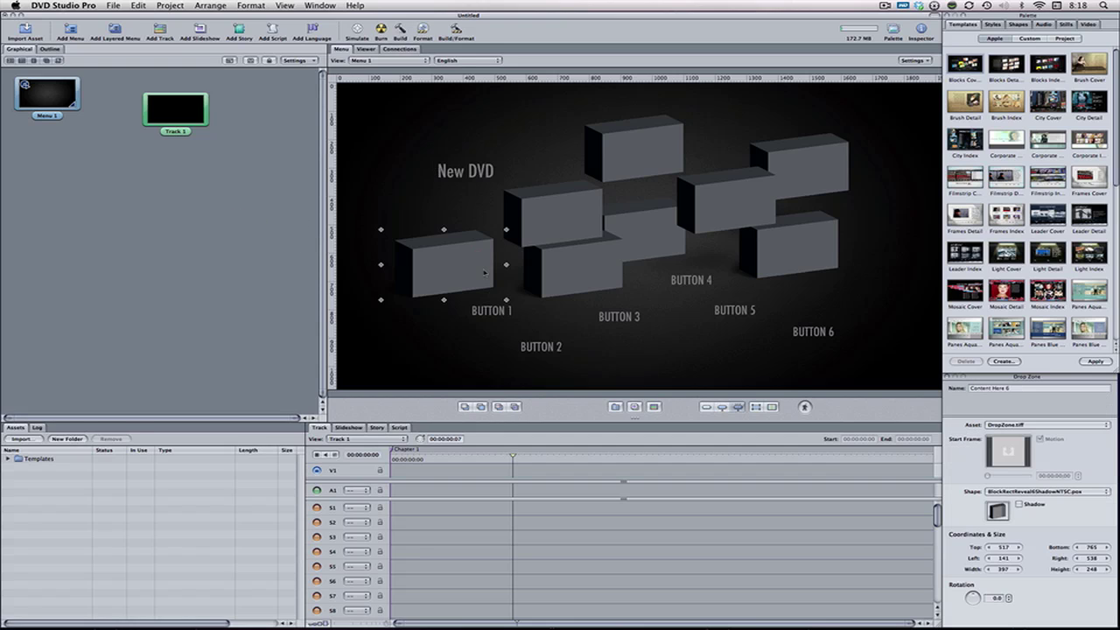
{"action": "left_click", "coordinate": [565, 223]}
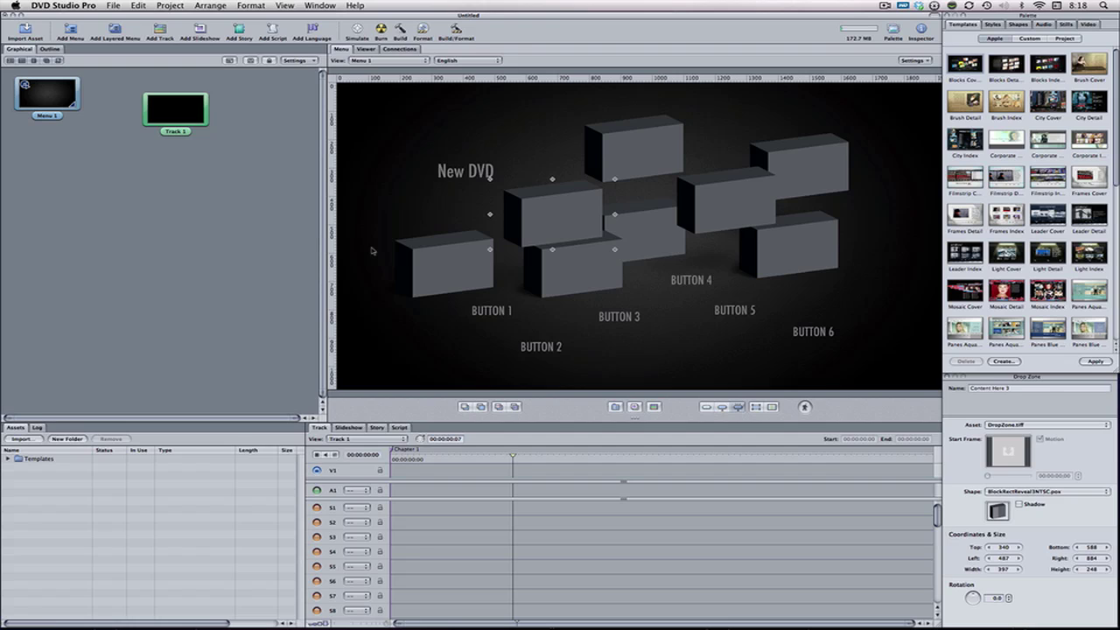
{"action": "left_click", "coordinate": [233, 230]}
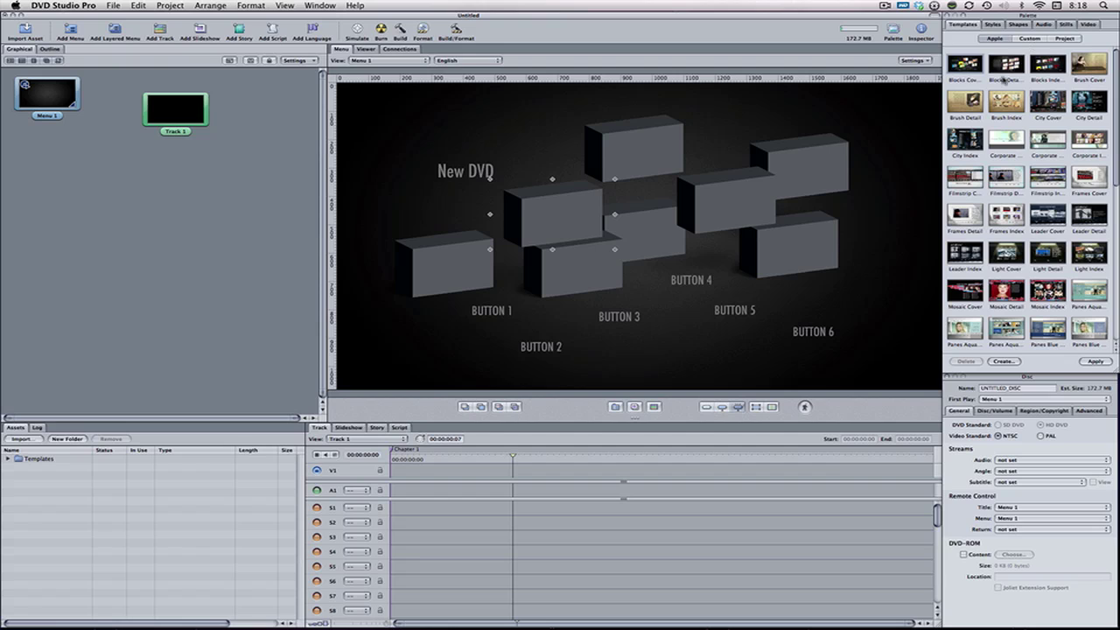
Browse the Custom, Project and Apple templates and button styles, trying a Tech Blue arrow button
{"action": "left_click", "coordinate": [1026, 40]}
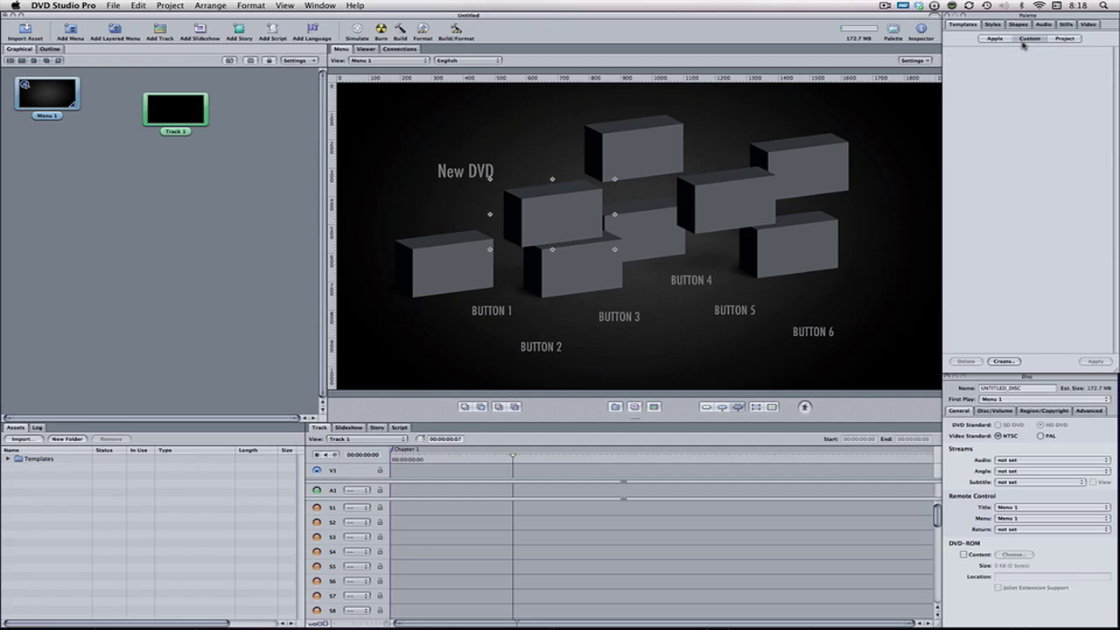
{"action": "left_click", "coordinate": [1070, 40]}
{"action": "left_click", "coordinate": [995, 39]}
{"action": "left_click", "coordinate": [993, 24]}
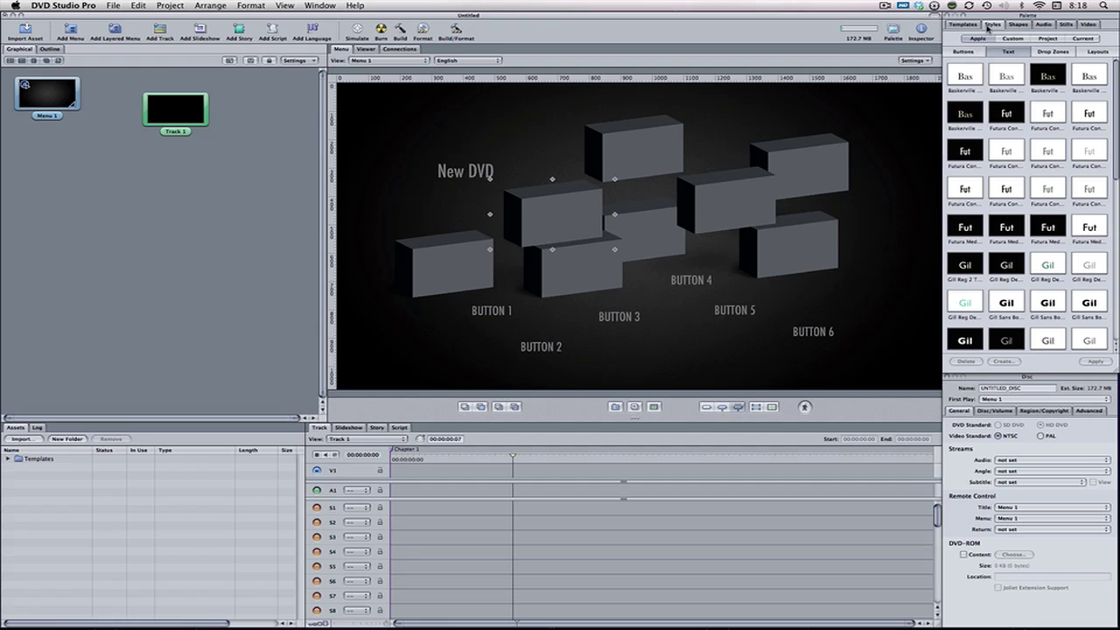
{"action": "left_click", "coordinate": [979, 53]}
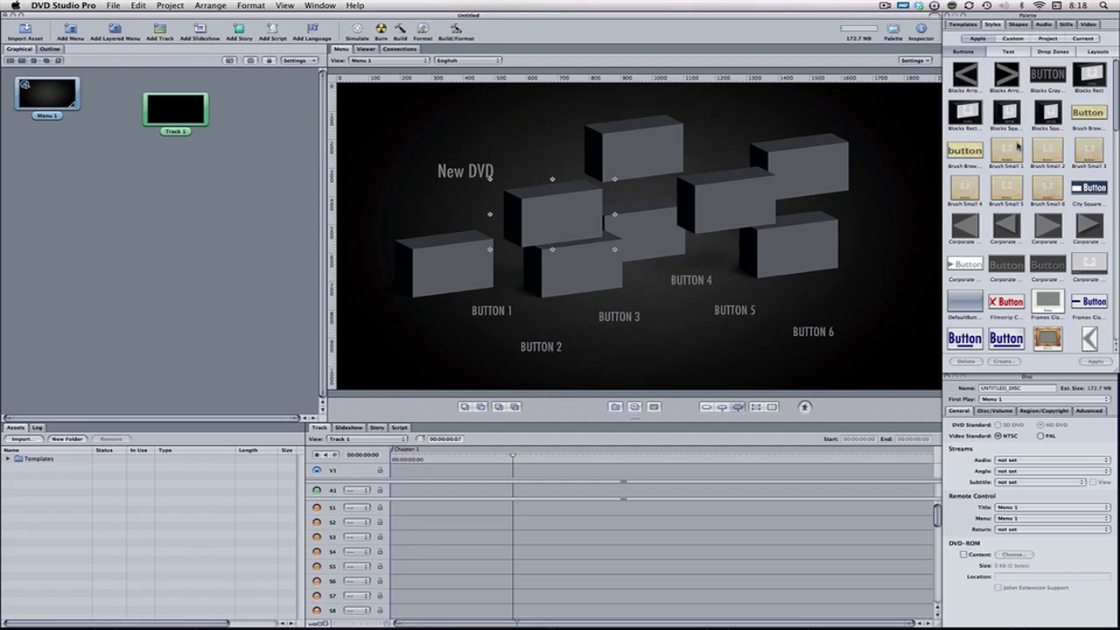
{"action": "scroll", "coordinate": [1017, 147], "scroll_direction": "down", "scroll_amount": 10}
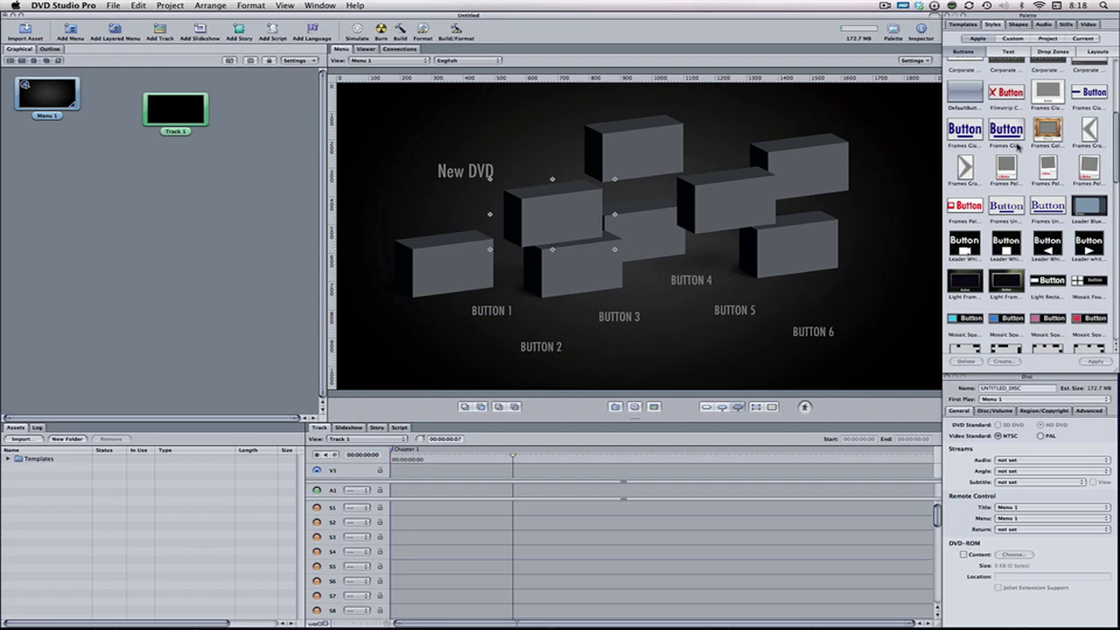
{"action": "left_click", "coordinate": [960, 23]}
{"action": "left_click", "coordinate": [993, 25]}
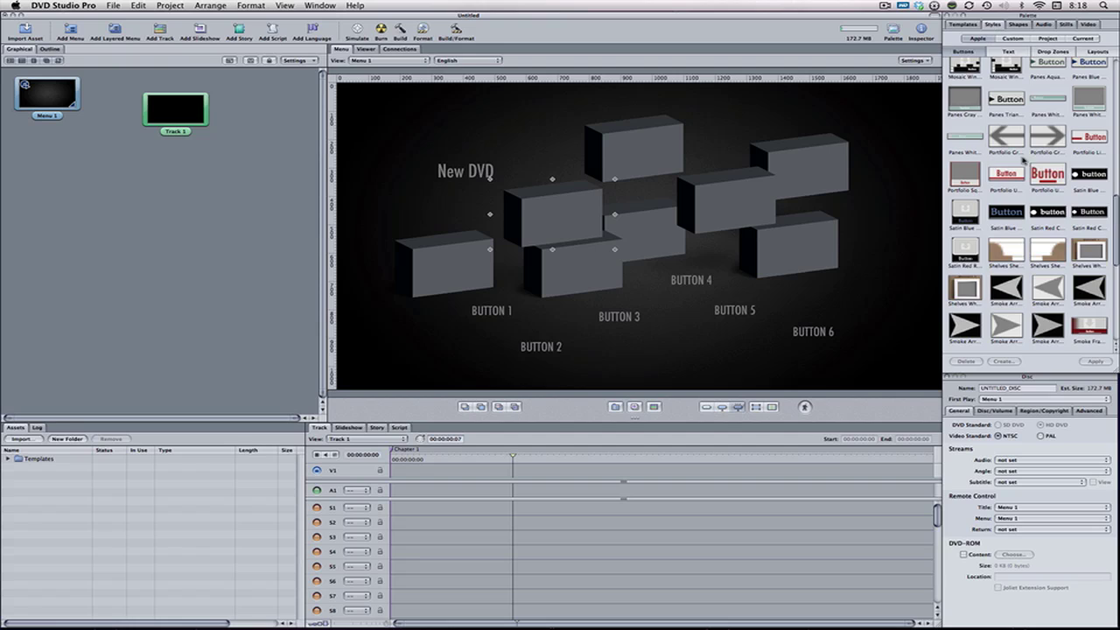
{"action": "scroll", "coordinate": [1028, 163], "scroll_direction": "down", "scroll_amount": 5}
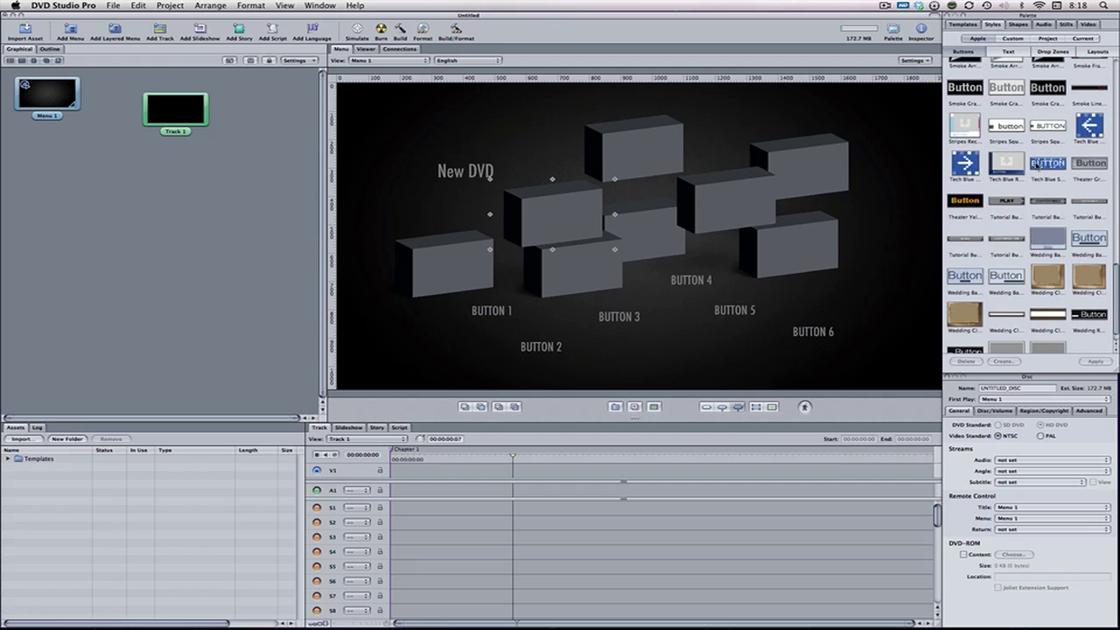
{"action": "left_click", "coordinate": [1093, 131]}
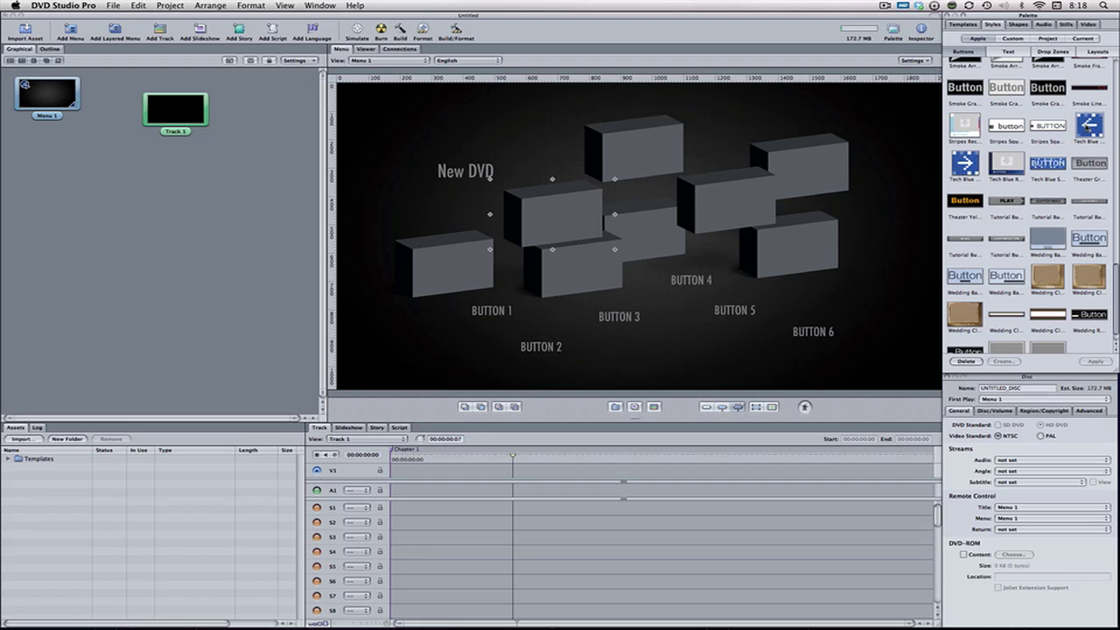
{"action": "left_click_drag", "start_coordinate": [1089, 130], "coordinate": [624, 326]}
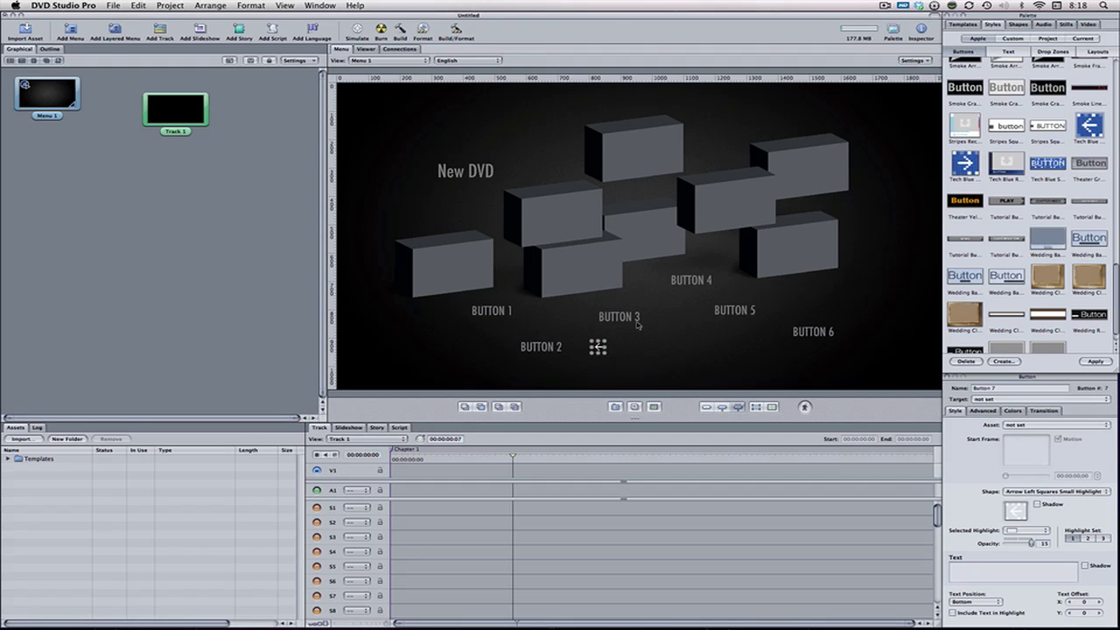
Review text, drop zone and layout styles, then list only the project's current button styles
{"action": "left_click", "coordinate": [630, 350]}
{"action": "left_click", "coordinate": [1006, 52]}
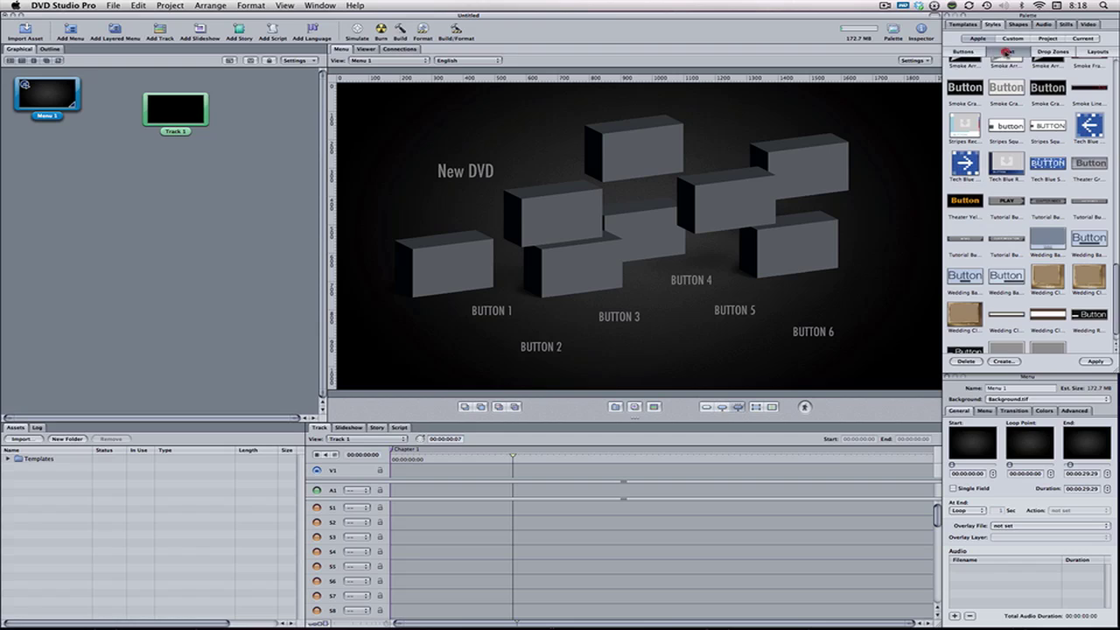
{"action": "left_click", "coordinate": [1057, 52]}
{"action": "left_click", "coordinate": [1099, 52]}
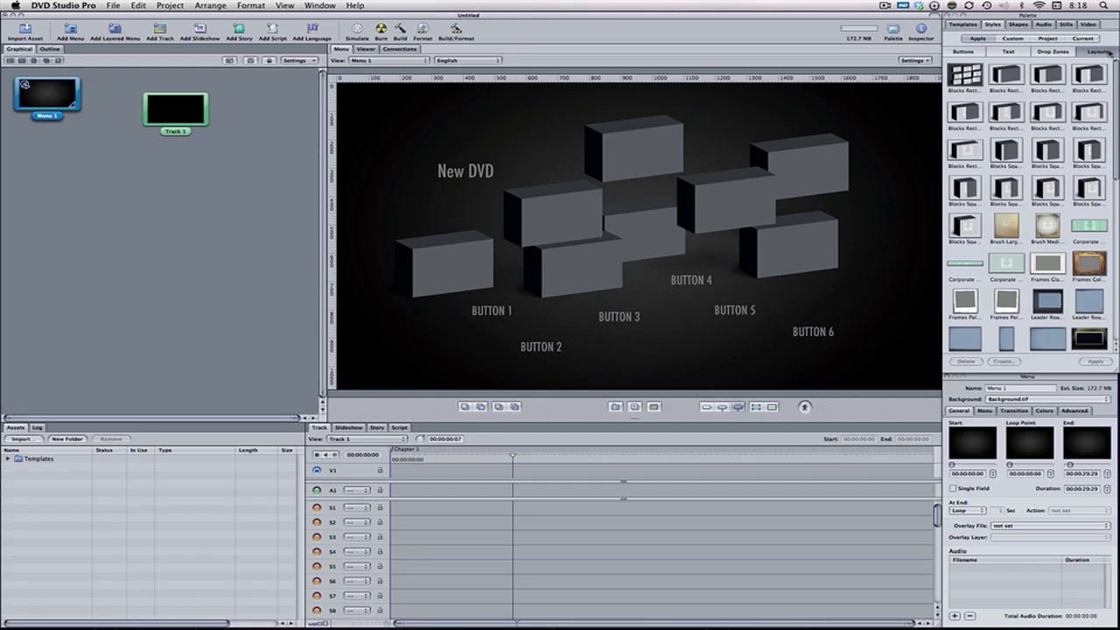
{"action": "left_click", "coordinate": [977, 50]}
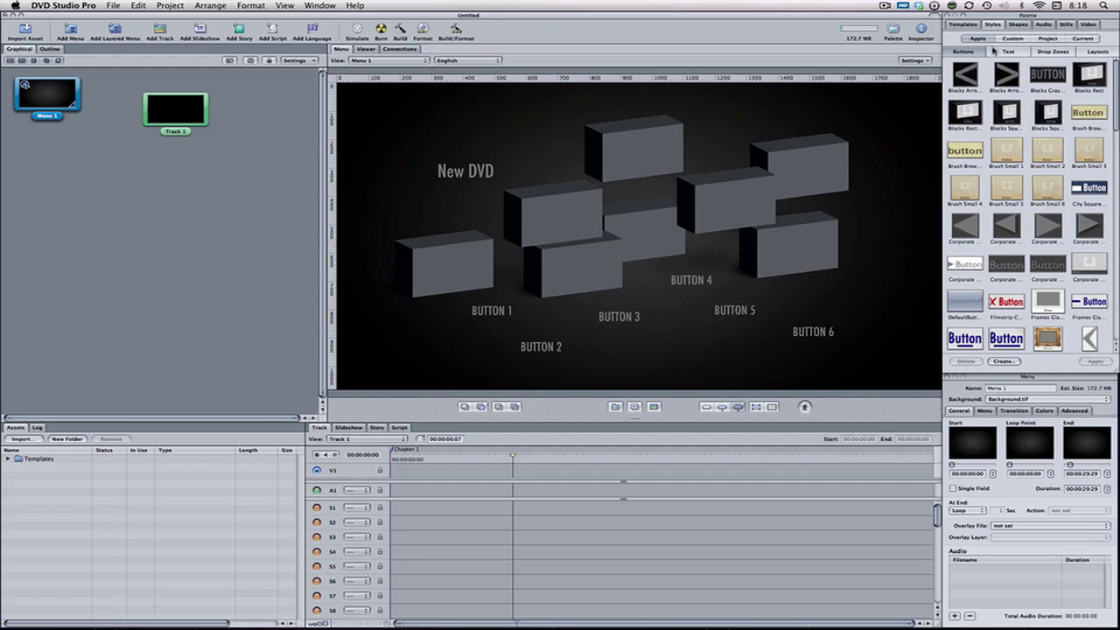
{"action": "left_click", "coordinate": [1022, 40]}
{"action": "left_click", "coordinate": [978, 39]}
{"action": "left_click", "coordinate": [1095, 39]}
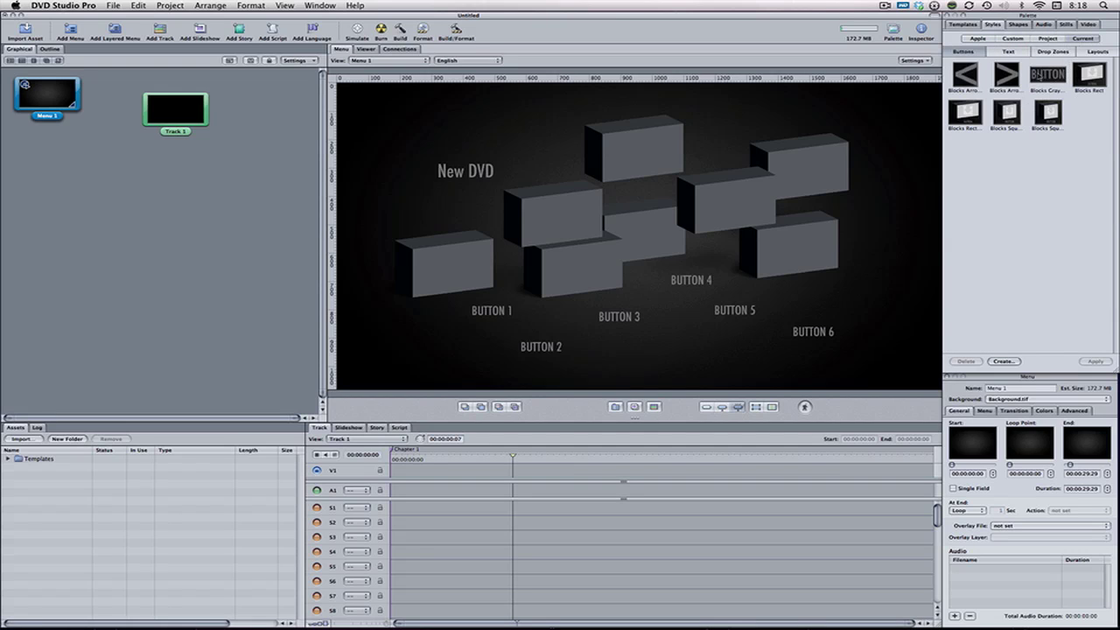
{"action": "left_click", "coordinate": [1017, 24]}
Try a SmokeRed shape button on the menu, then delete it, leaving the menu unchanged
{"action": "scroll", "coordinate": [1020, 136], "scroll_direction": "down", "scroll_amount": 10}
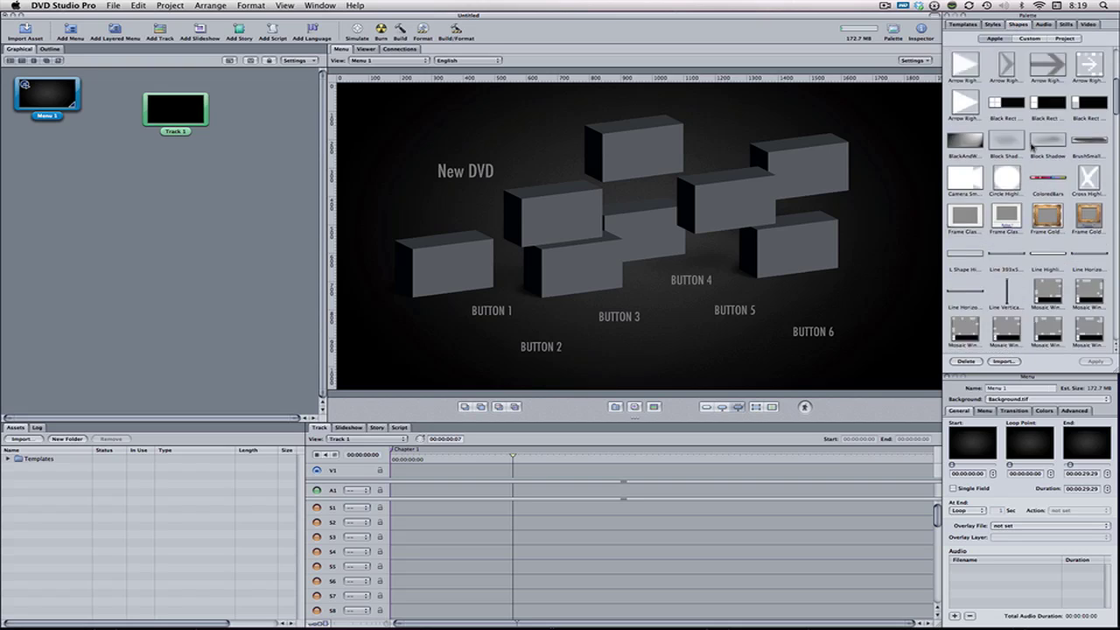
{"action": "left_click", "coordinate": [994, 24]}
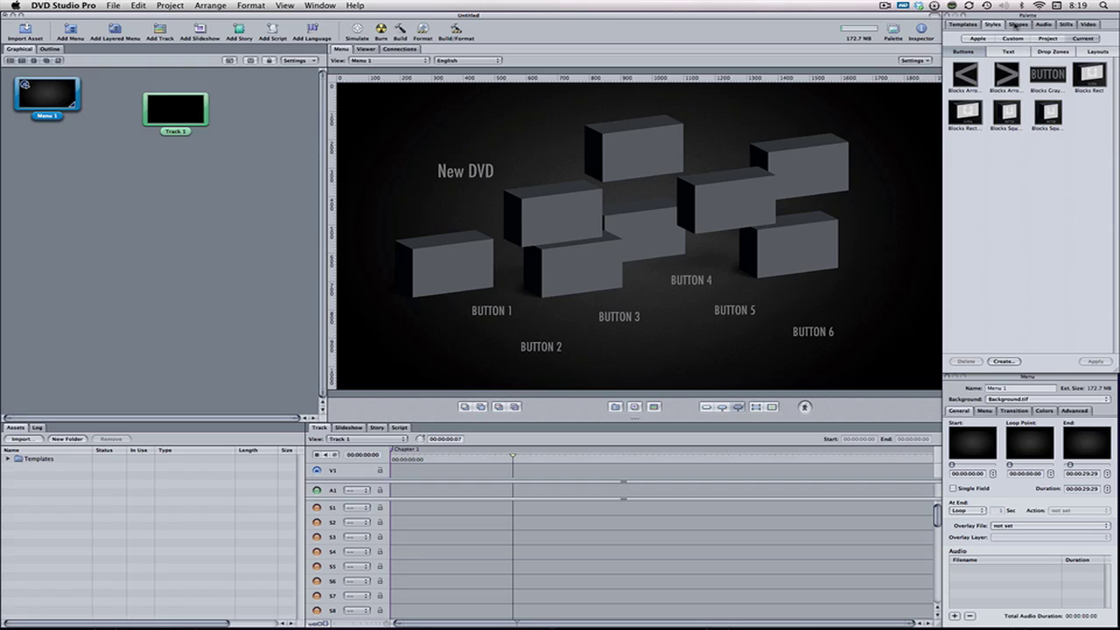
{"action": "left_click", "coordinate": [1017, 24]}
{"action": "scroll", "coordinate": [1042, 324], "scroll_direction": "down", "scroll_amount": 5}
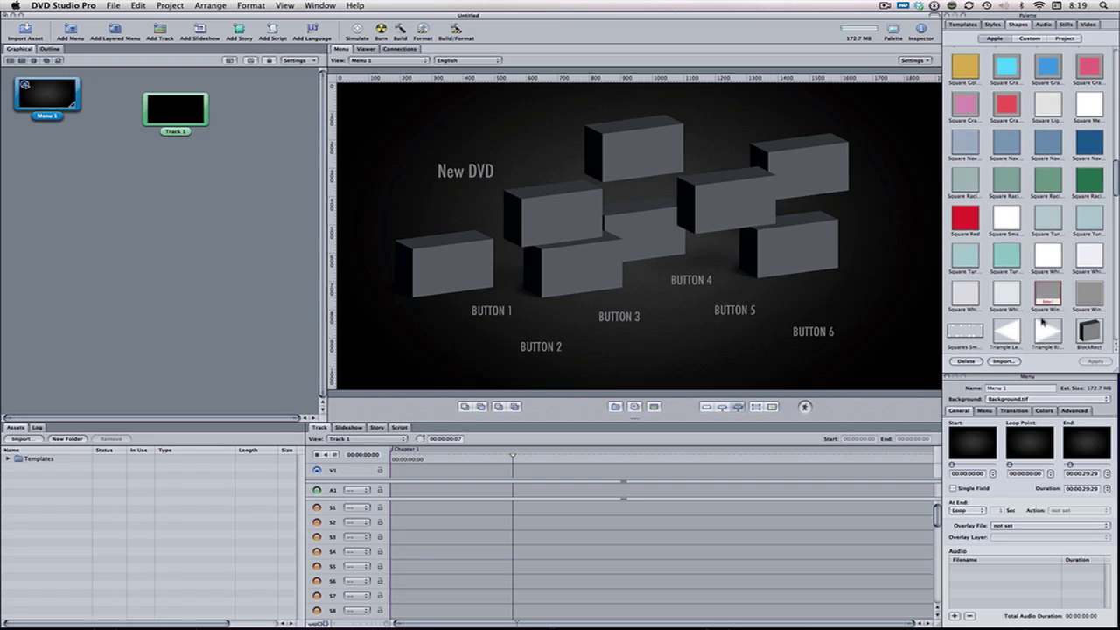
{"action": "scroll", "coordinate": [1041, 324], "scroll_direction": "down", "scroll_amount": 10}
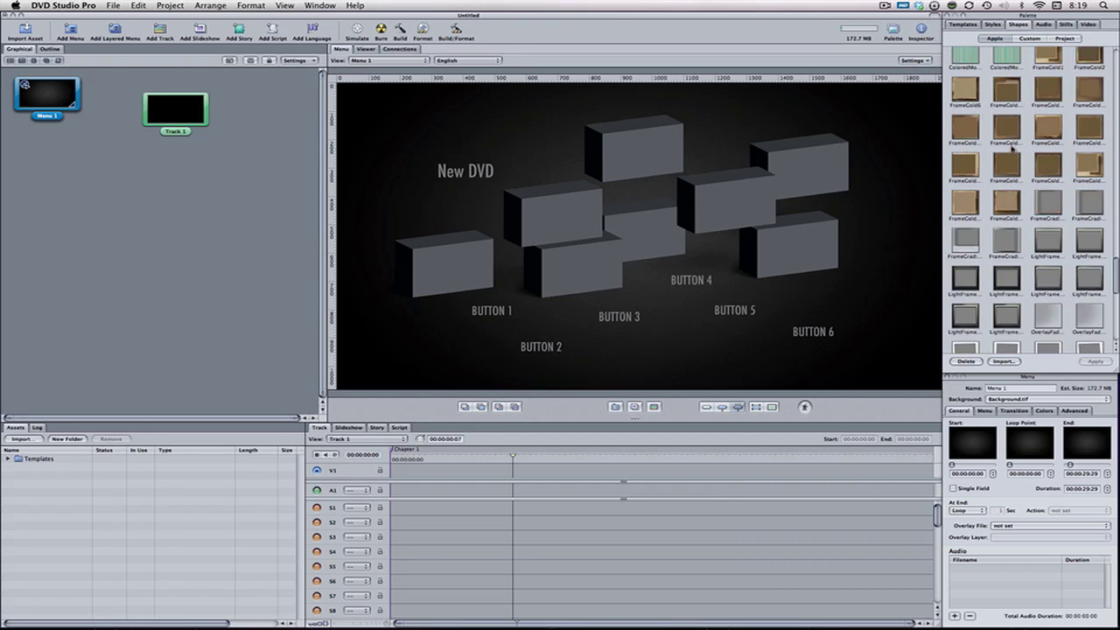
{"action": "scroll", "coordinate": [1012, 149], "scroll_direction": "down", "scroll_amount": 5}
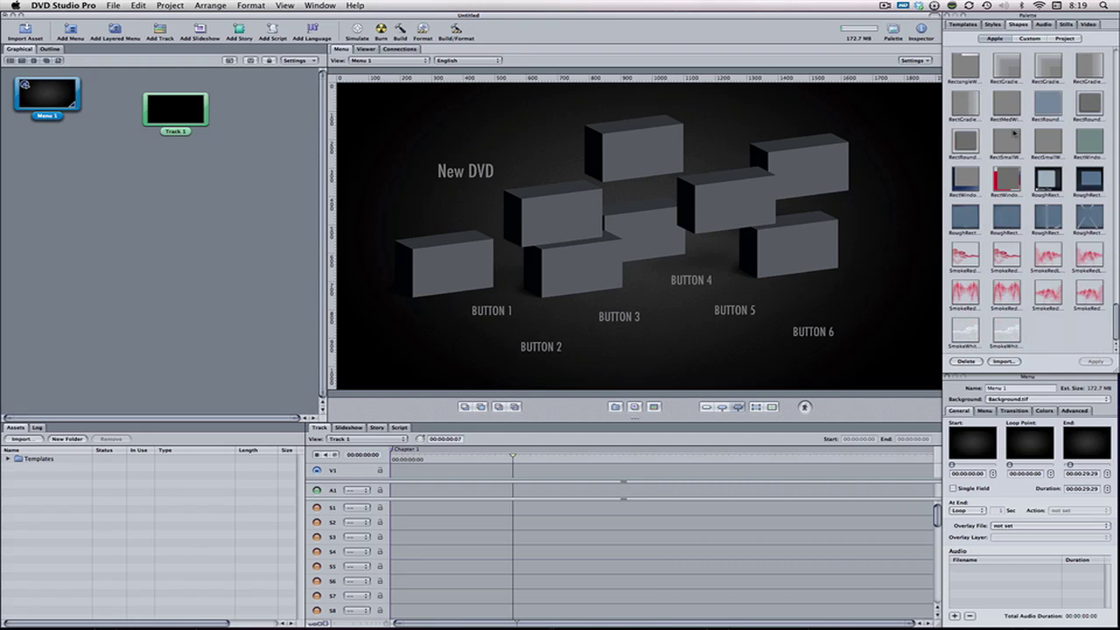
{"action": "left_click", "coordinate": [1016, 259]}
{"action": "left_click_drag", "start_coordinate": [1000, 263], "coordinate": [746, 366]}
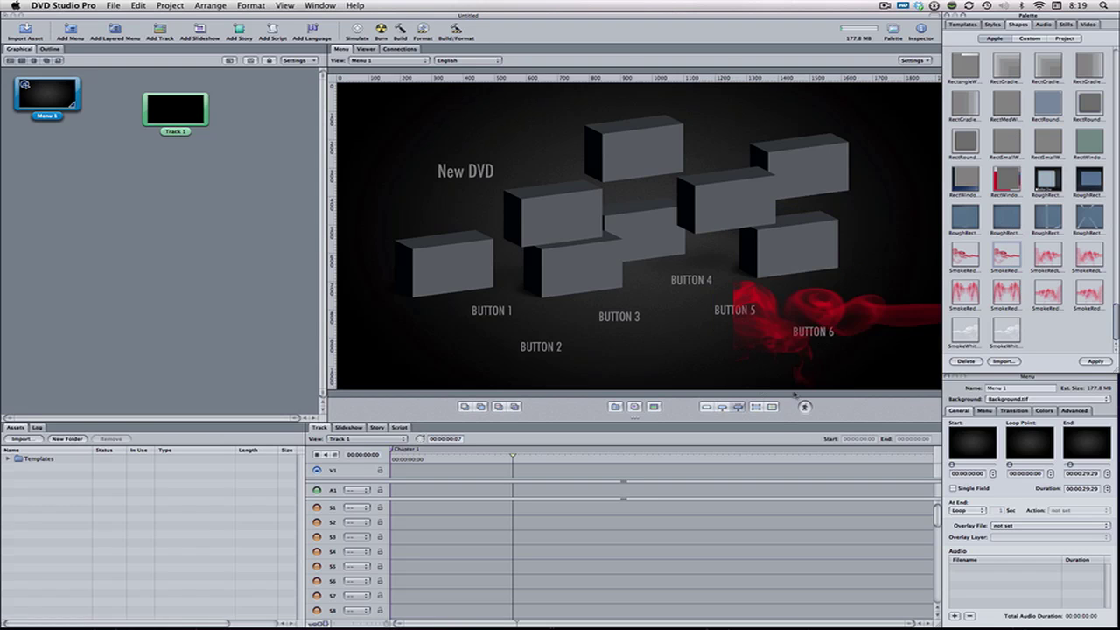
{"action": "left_click_drag", "start_coordinate": [879, 335], "coordinate": [591, 247]}
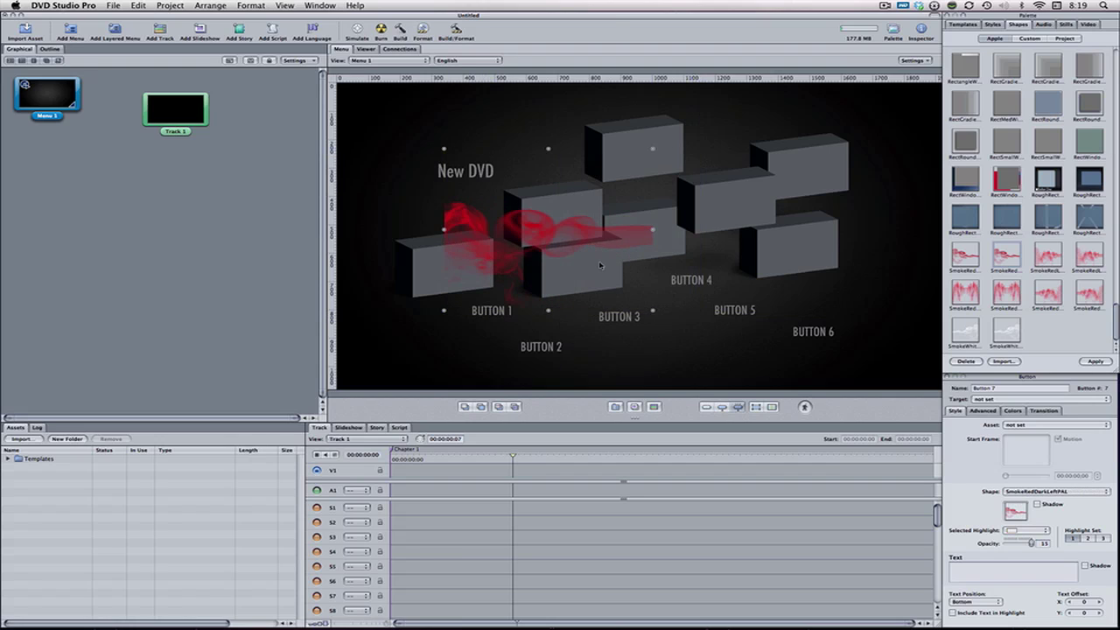
{"action": "key", "text": "Delete"}
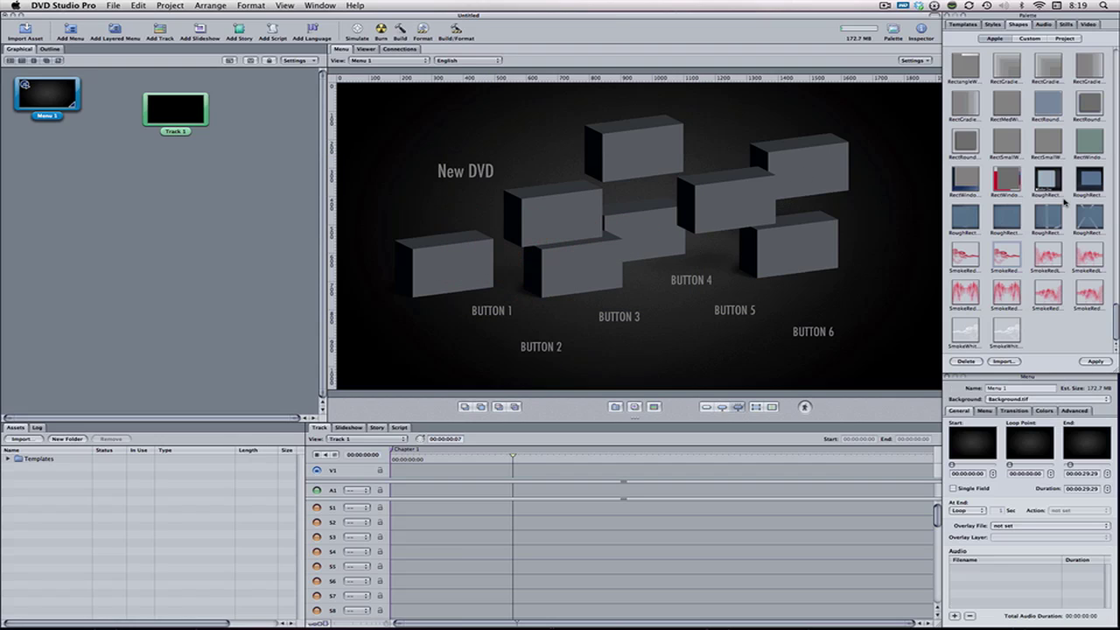
Browse the Audio, Stills and Video libraries, then return to Apple's menu templates
{"action": "left_click", "coordinate": [1043, 25]}
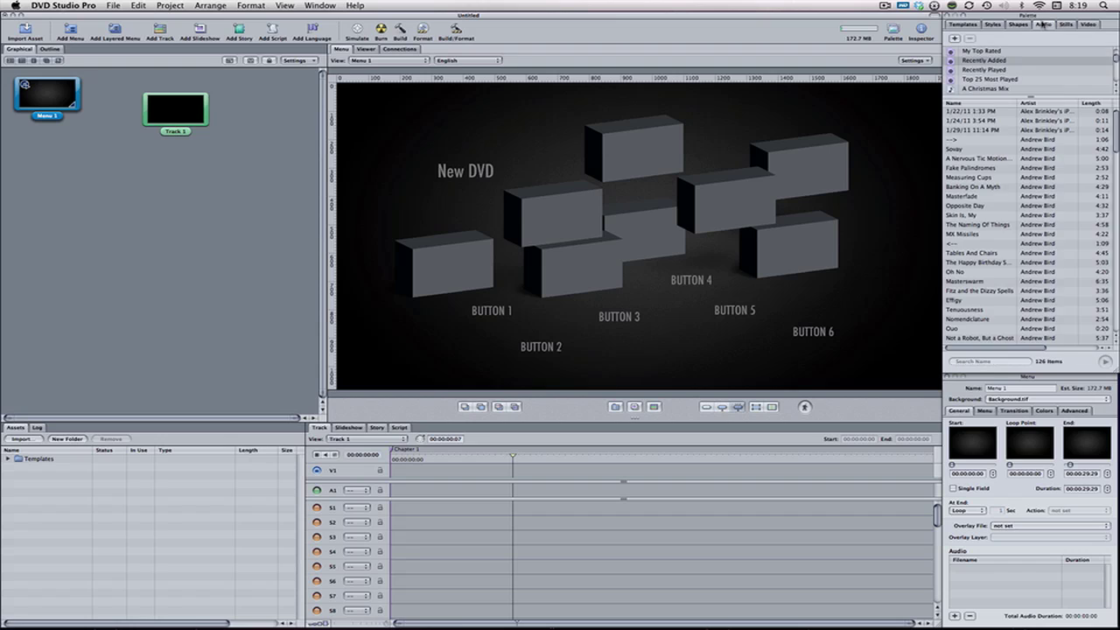
{"action": "left_click", "coordinate": [1066, 24]}
{"action": "left_click", "coordinate": [1088, 25]}
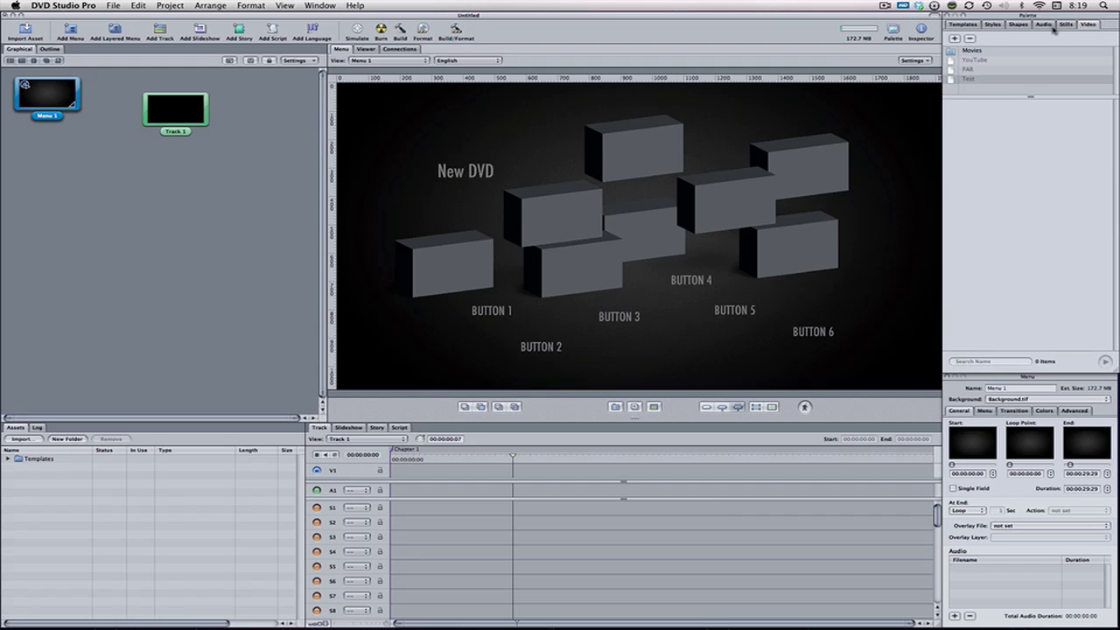
{"action": "left_click", "coordinate": [1052, 27]}
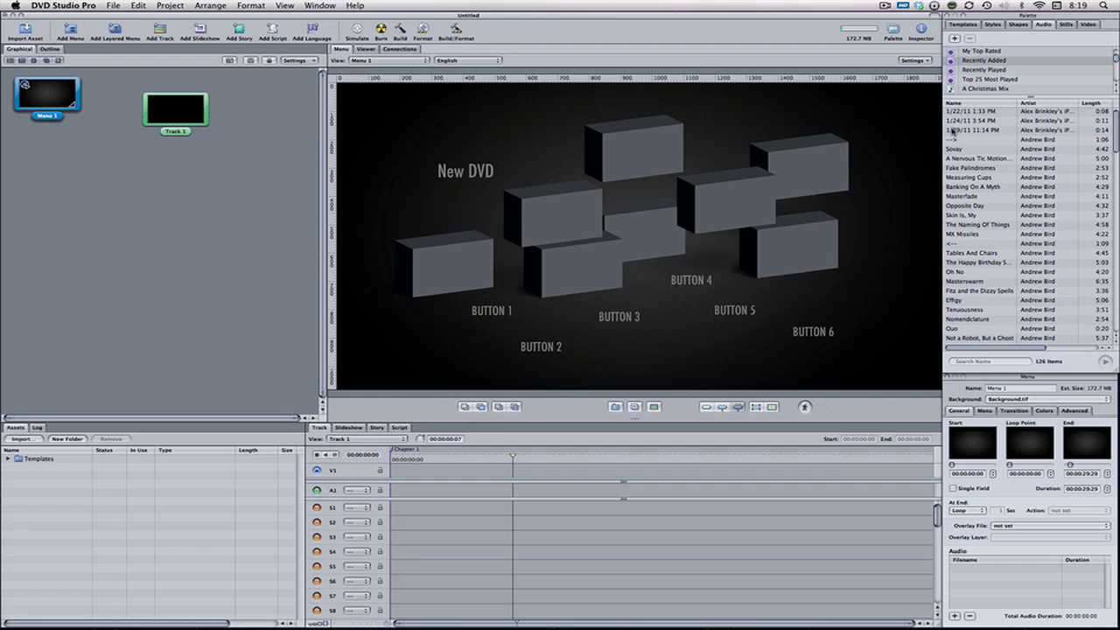
{"action": "left_click", "coordinate": [955, 24]}
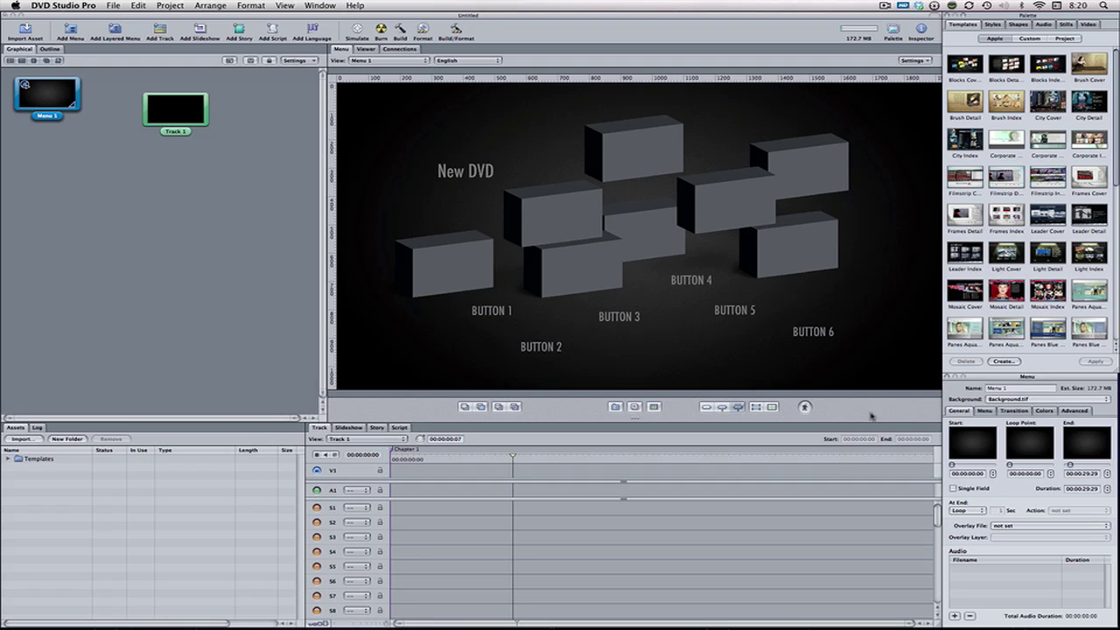
Name the disc NEW_DVD in the Disc Inspector, leaving First Play set to Menu 1
{"action": "left_click", "coordinate": [202, 184]}
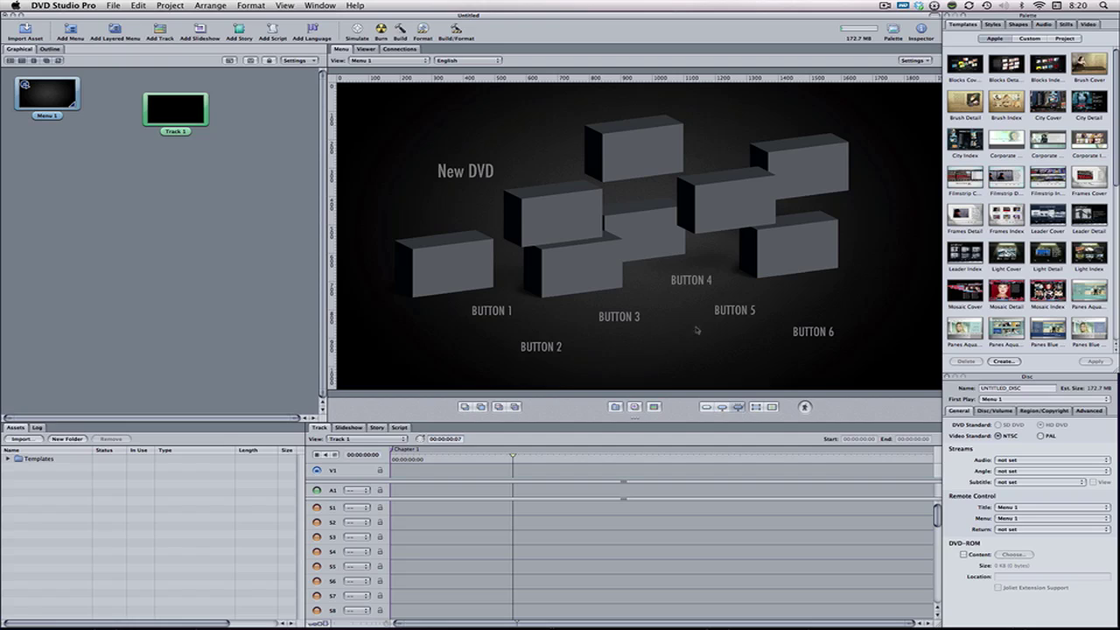
{"action": "left_click", "coordinate": [1039, 392]}
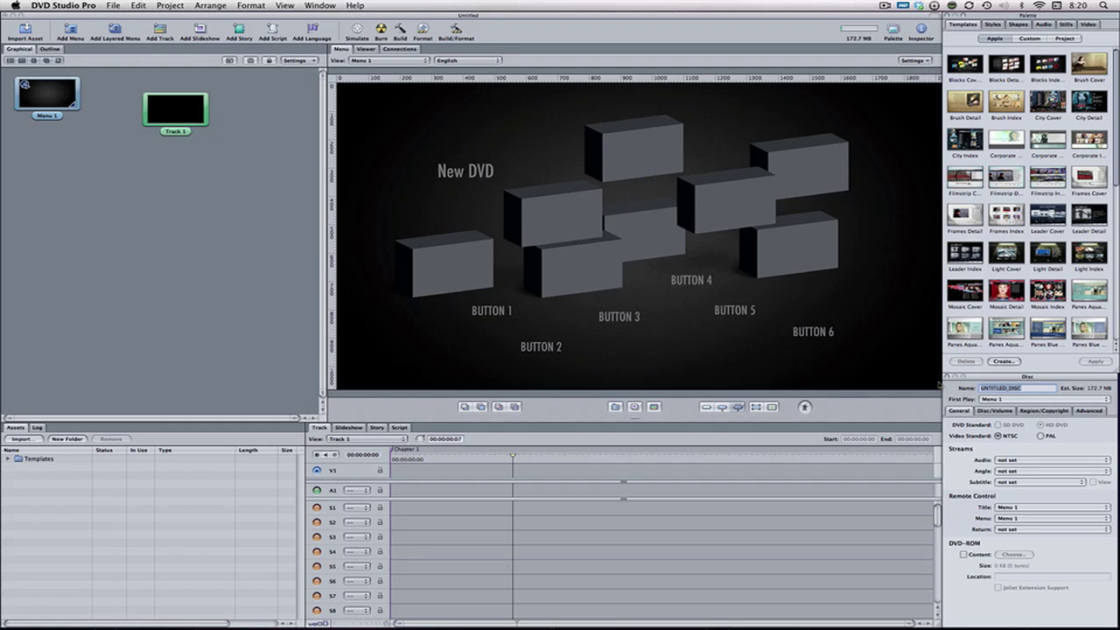
{"action": "type", "text": "NEW_DVD"}
{"action": "left_click", "coordinate": [986, 402]}
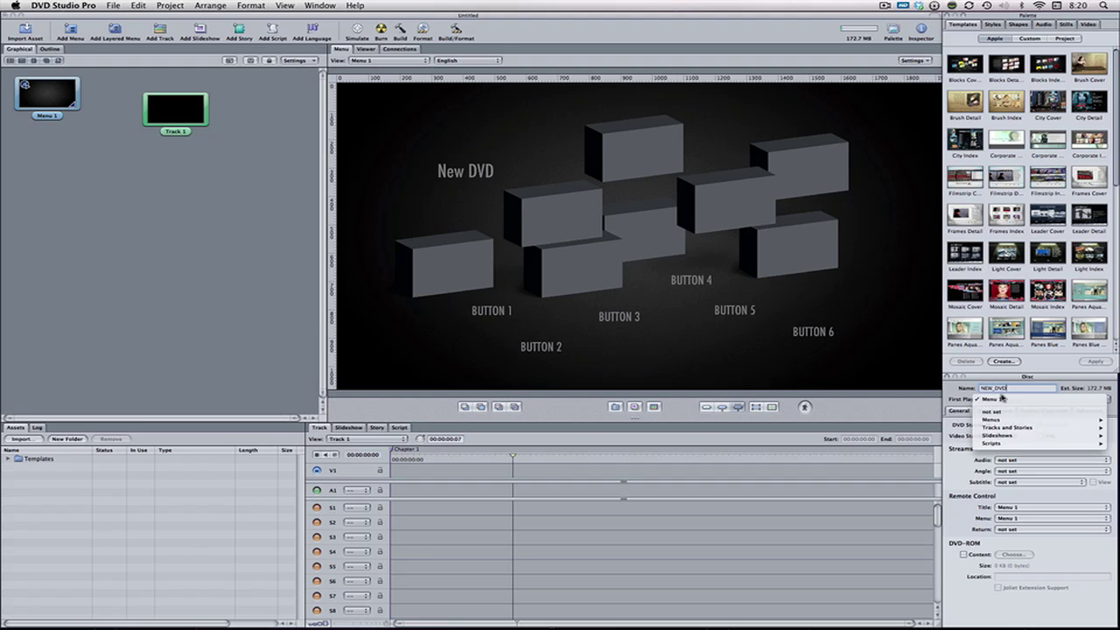
{"action": "left_click", "coordinate": [989, 399]}
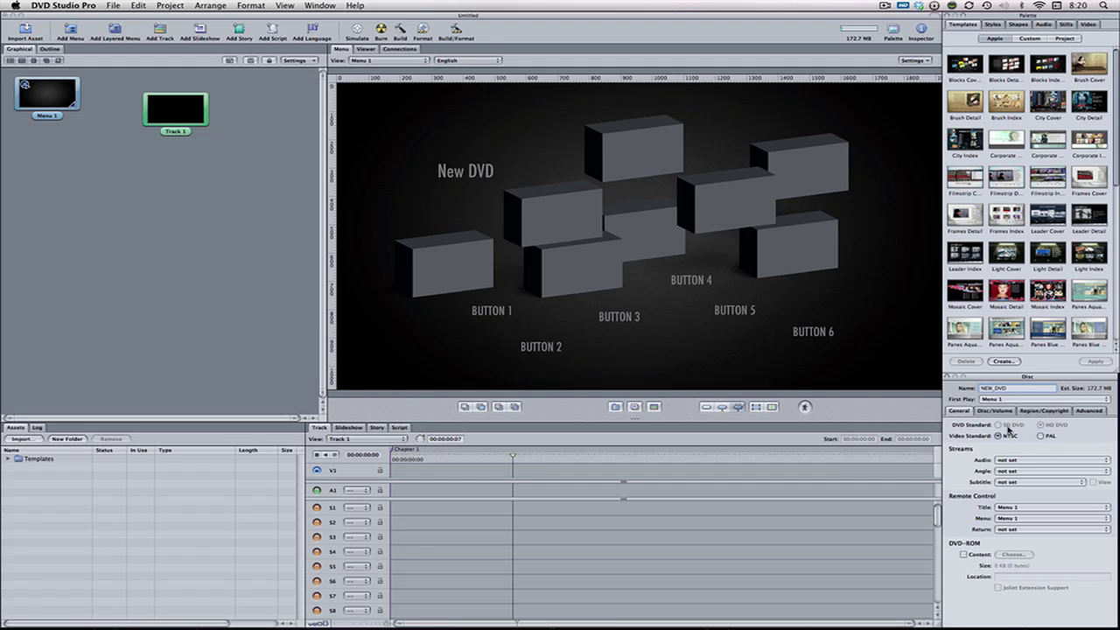
{"action": "left_click", "coordinate": [1046, 425]}
Try Blue Laser and dual-layer media on the disc, then revert to Red Laser single layer
{"action": "left_click", "coordinate": [995, 411]}
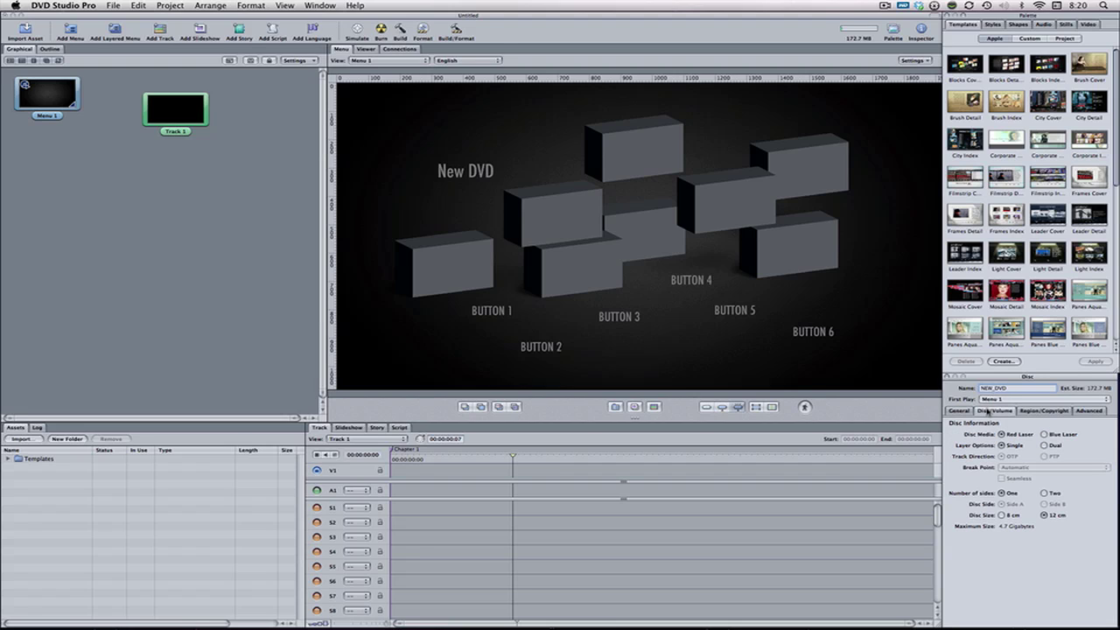
{"action": "left_click", "coordinate": [1045, 434]}
{"action": "left_click", "coordinate": [1043, 445]}
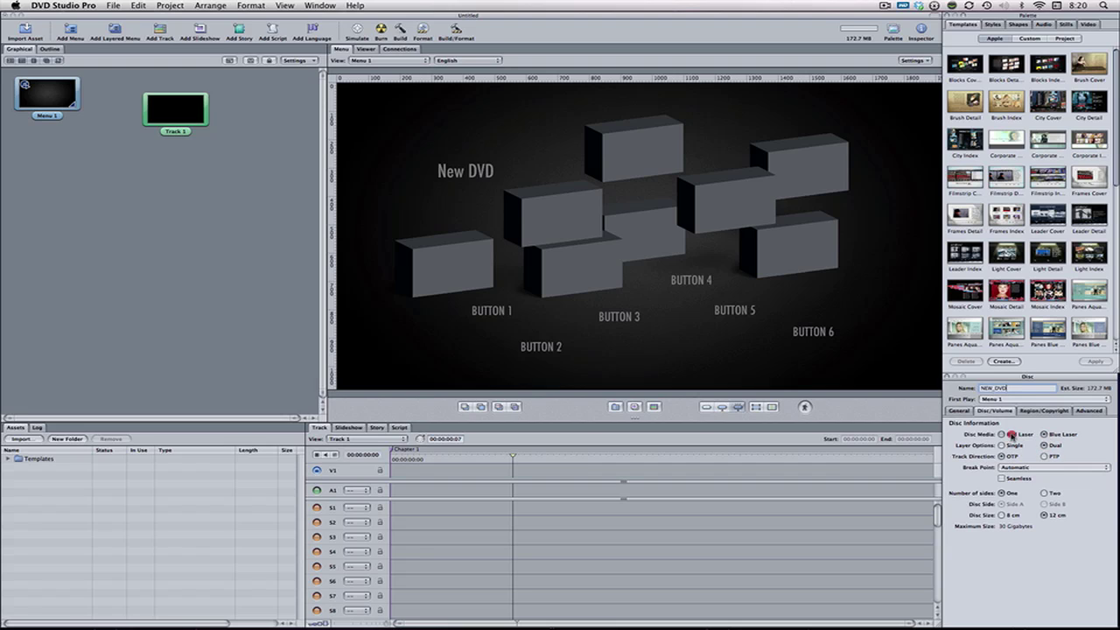
{"action": "left_click", "coordinate": [1011, 434]}
{"action": "left_click", "coordinate": [1012, 446]}
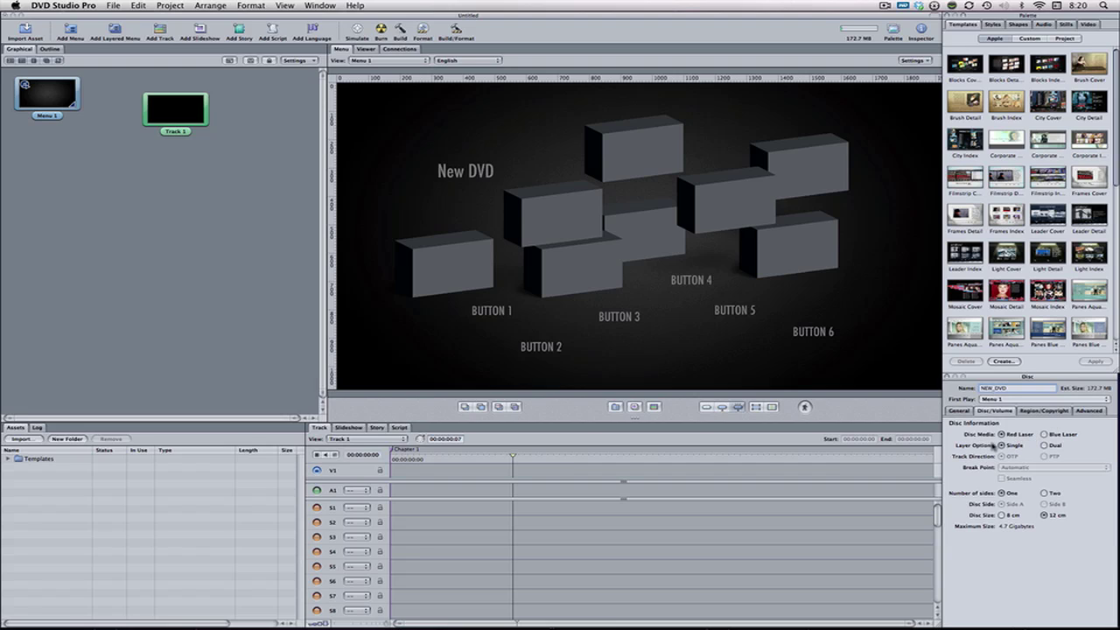
Try dual layer and two sides again, restore single-layer one-sided, and view Region/Copyright settings
{"action": "left_click", "coordinate": [1009, 444]}
{"action": "left_click", "coordinate": [1044, 445]}
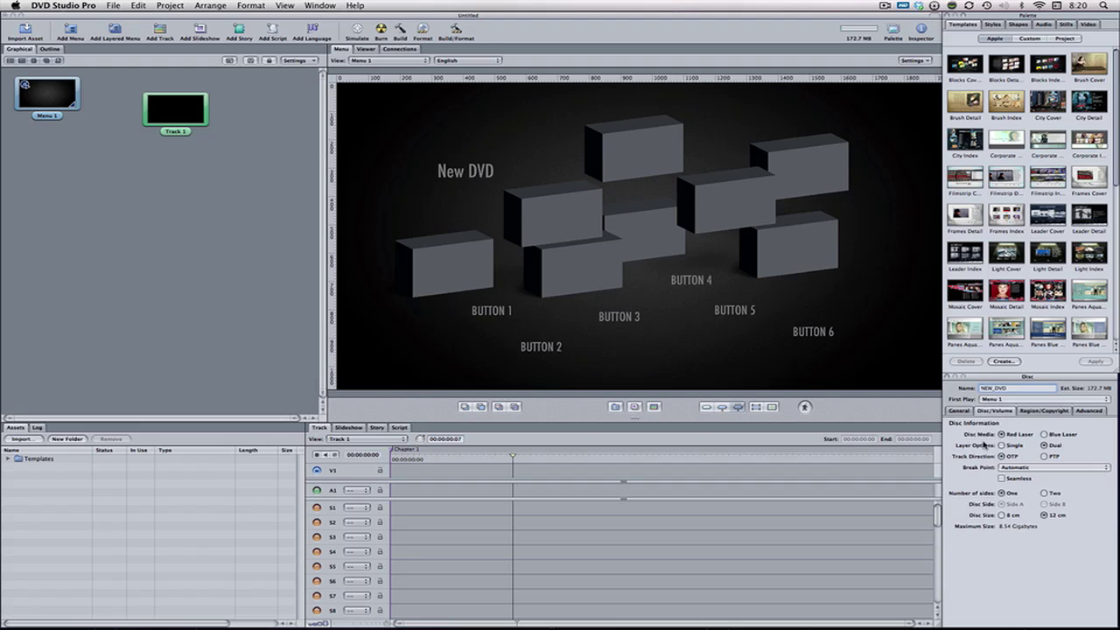
{"action": "left_click", "coordinate": [1003, 445]}
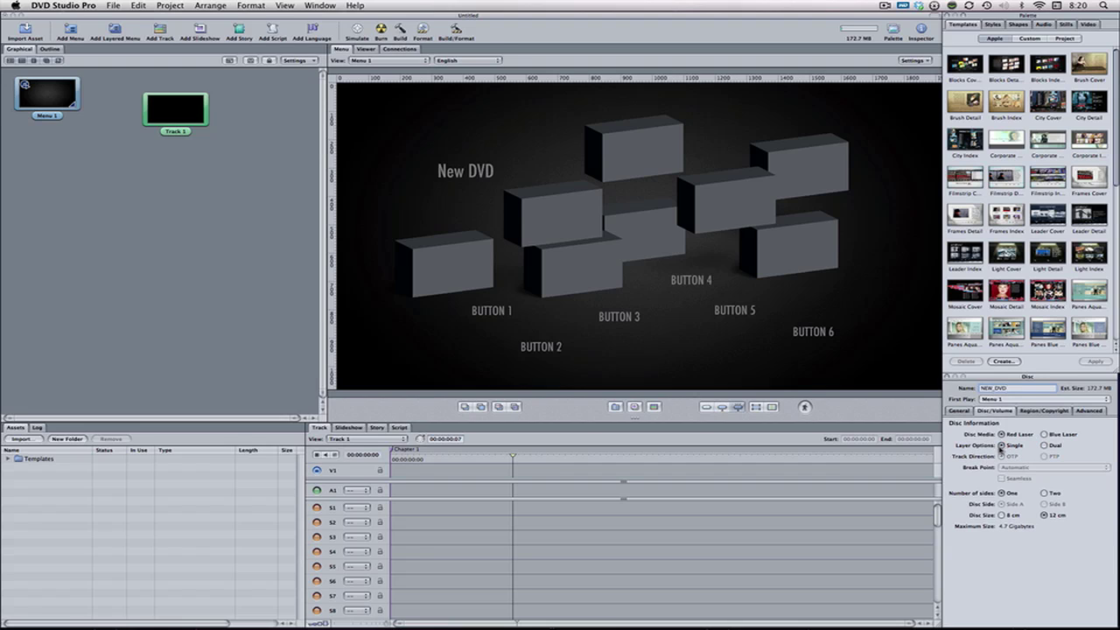
{"action": "left_click", "coordinate": [1044, 493]}
{"action": "left_click", "coordinate": [998, 493]}
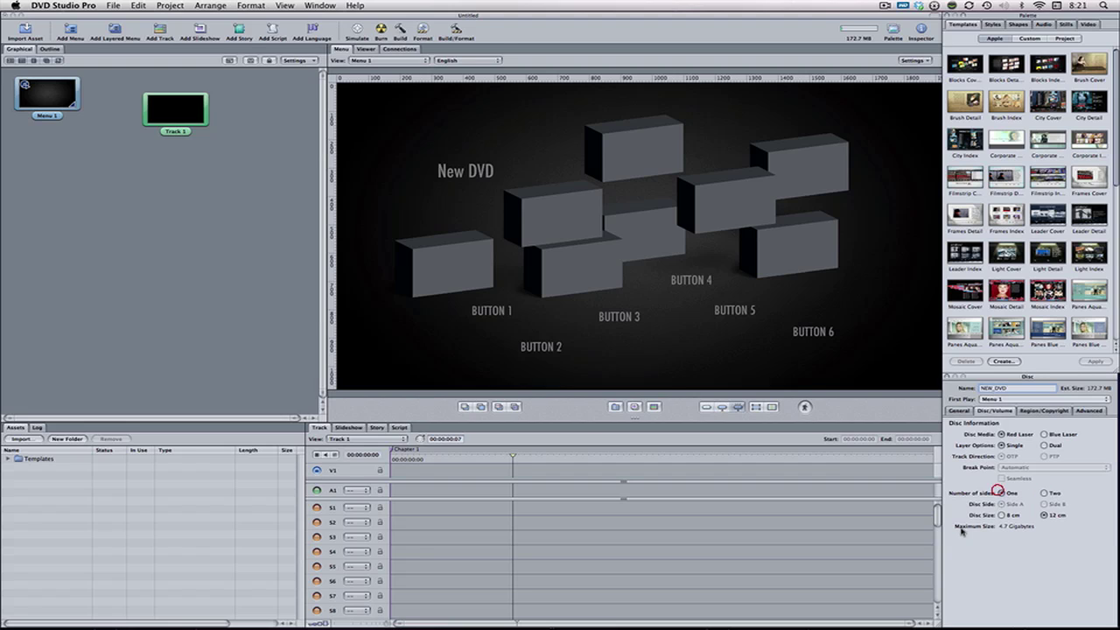
{"action": "left_click", "coordinate": [1047, 413]}
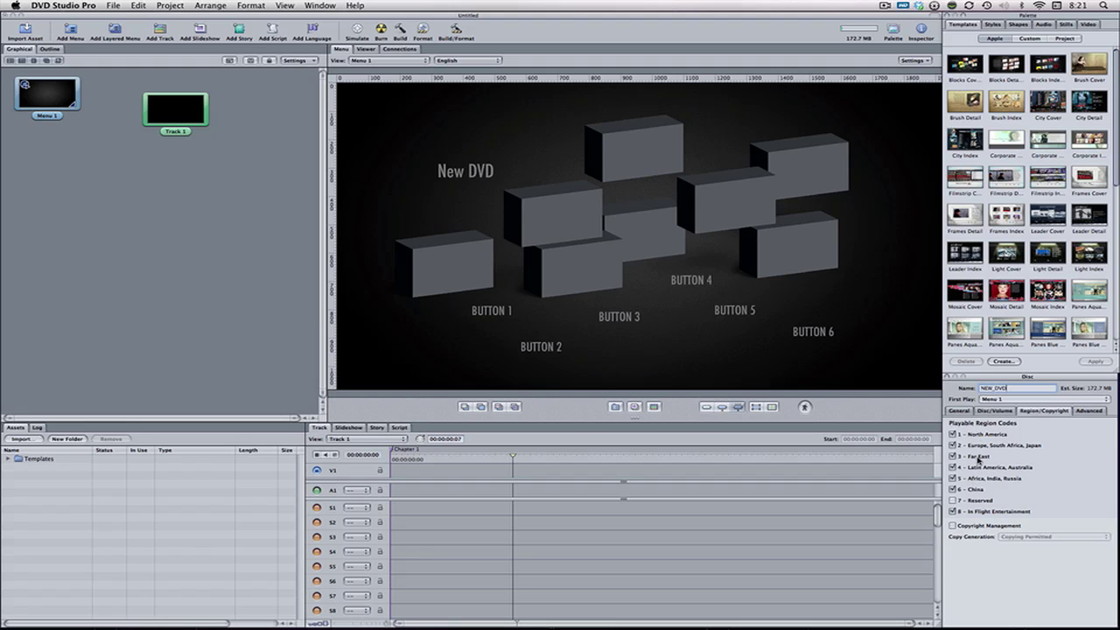
Review the disc's Advanced settings and GPRM list, then commit the NEW_DVD disc name
{"action": "left_click", "coordinate": [1090, 412]}
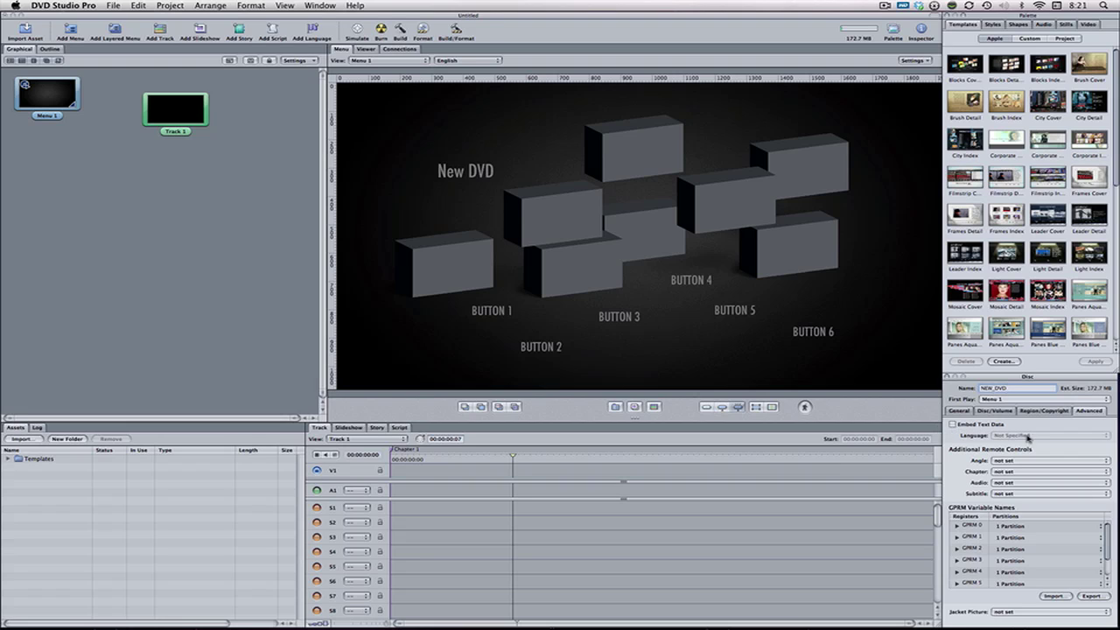
{"action": "scroll", "coordinate": [1007, 528], "scroll_direction": "down", "scroll_amount": 2}
{"action": "scroll", "coordinate": [1039, 552], "scroll_direction": "up", "scroll_amount": 2}
{"action": "left_click", "coordinate": [70, 213]}
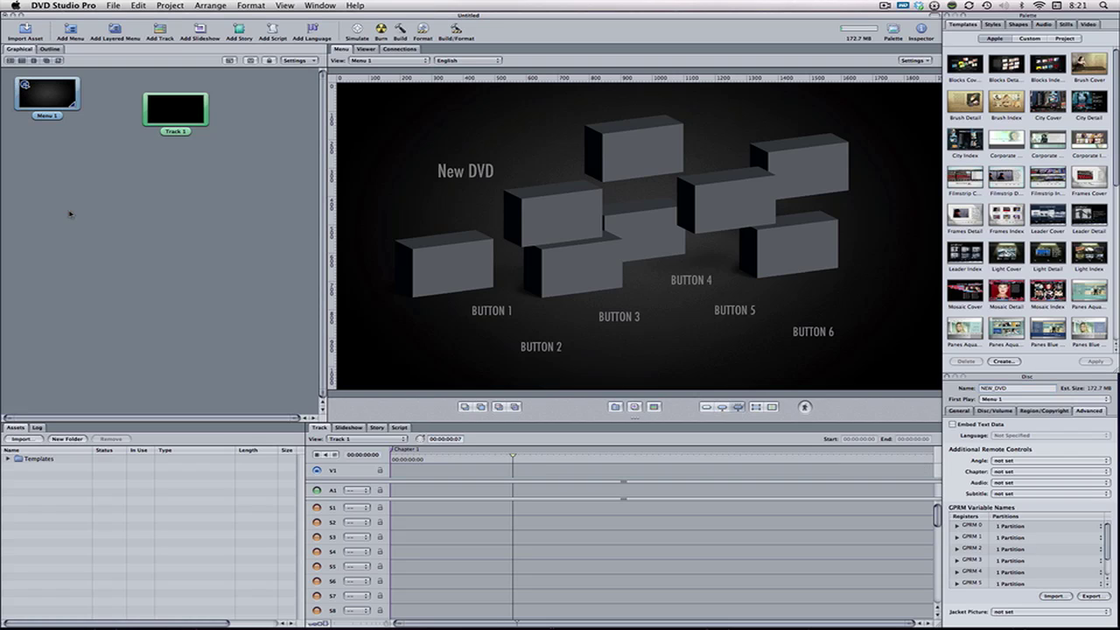